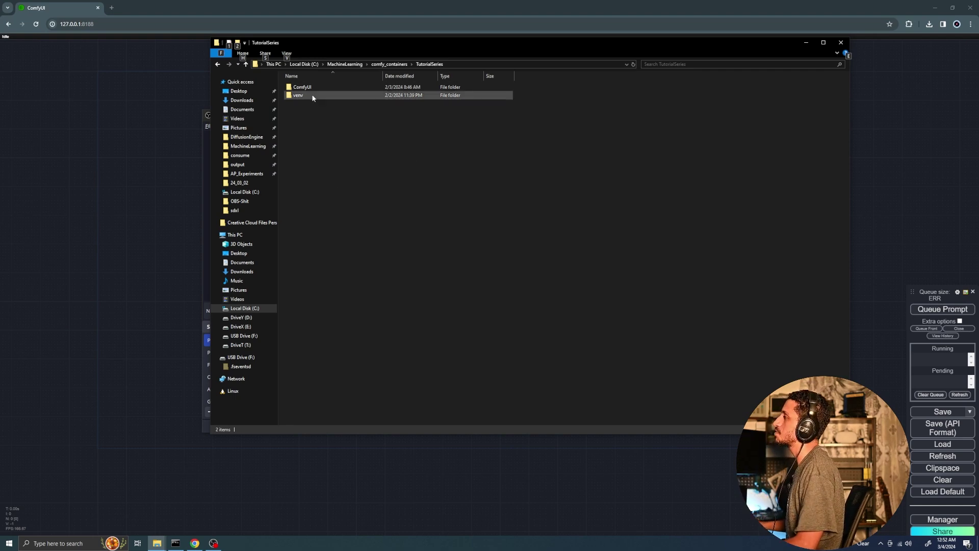
- Close the stray command console and make the TutorialSeries folder path editable in Explorer
click(436, 177)
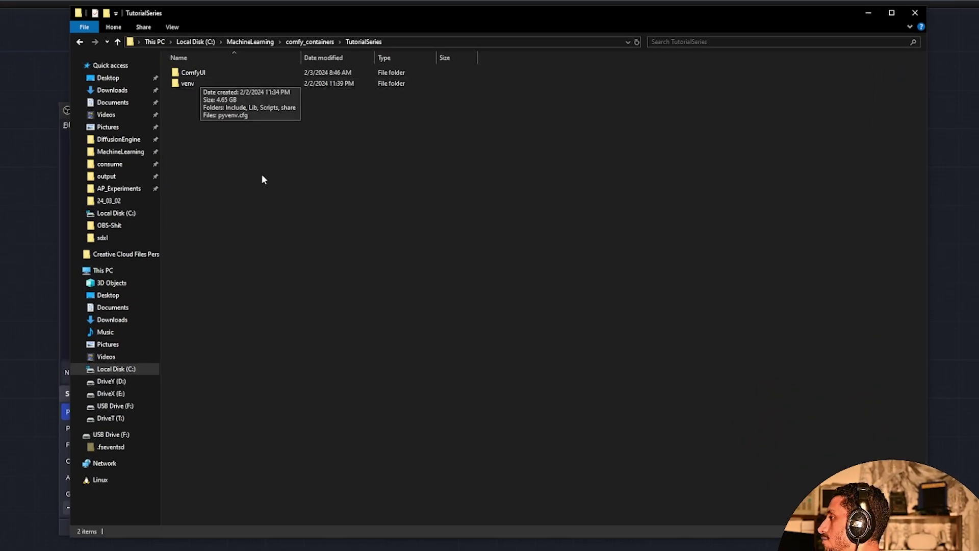
key(super+Tab)
click(345, 229)
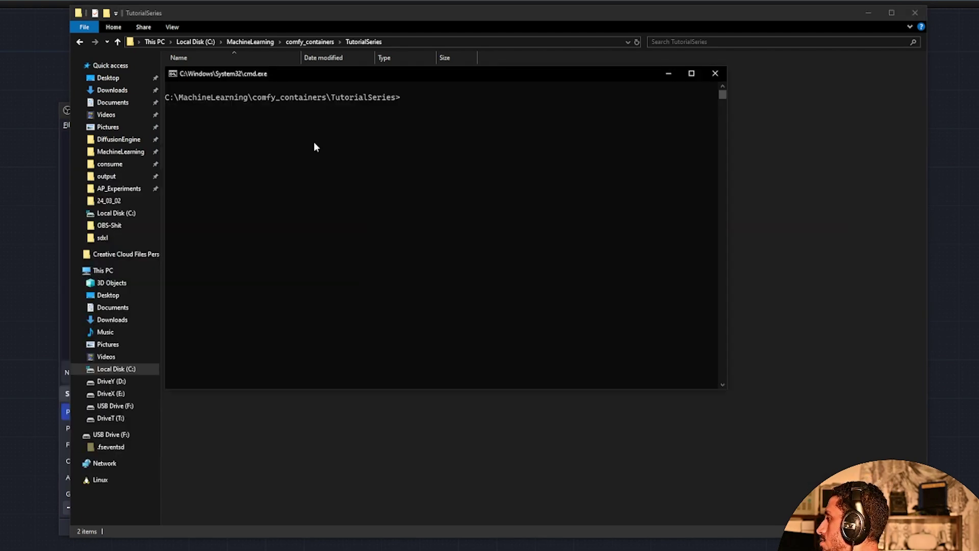
drag(352, 87, 376, 134)
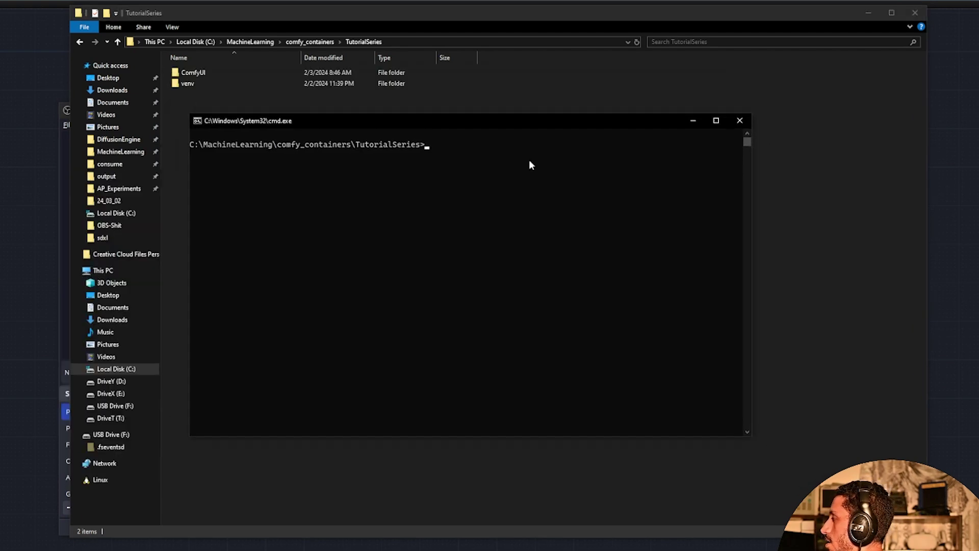
click(738, 123)
click(434, 41)
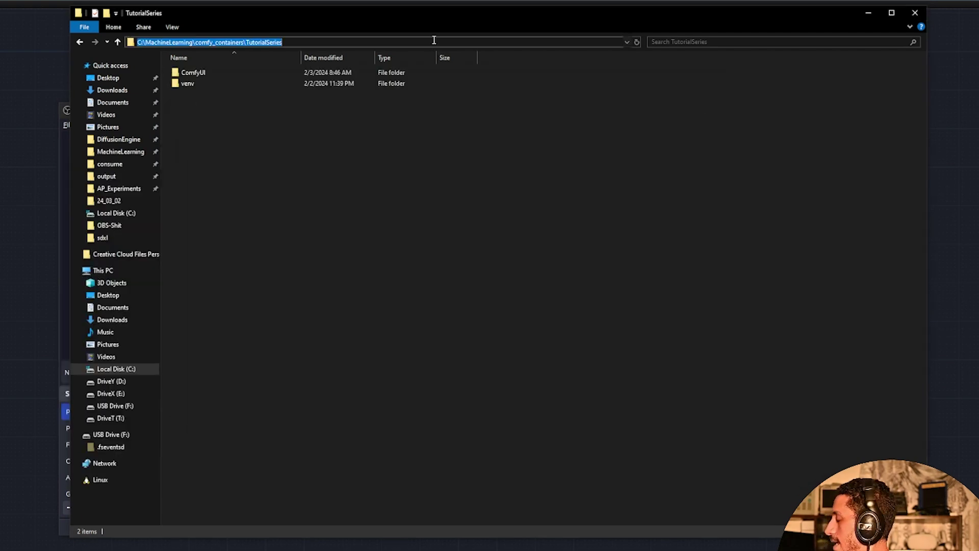
- Open a console in TutorialSeries with cmd and activate the venv
text(cmd)
key(Return)
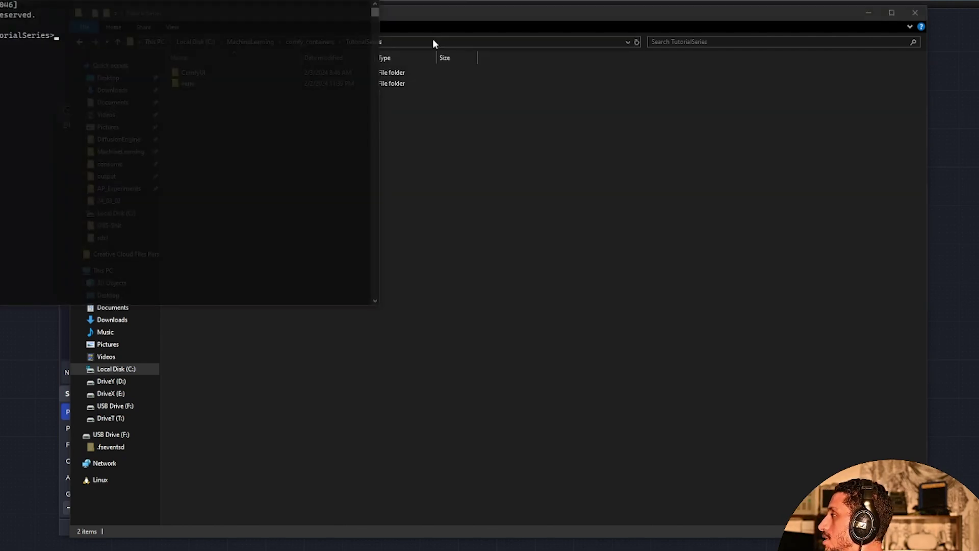
drag(242, 0, 615, 93)
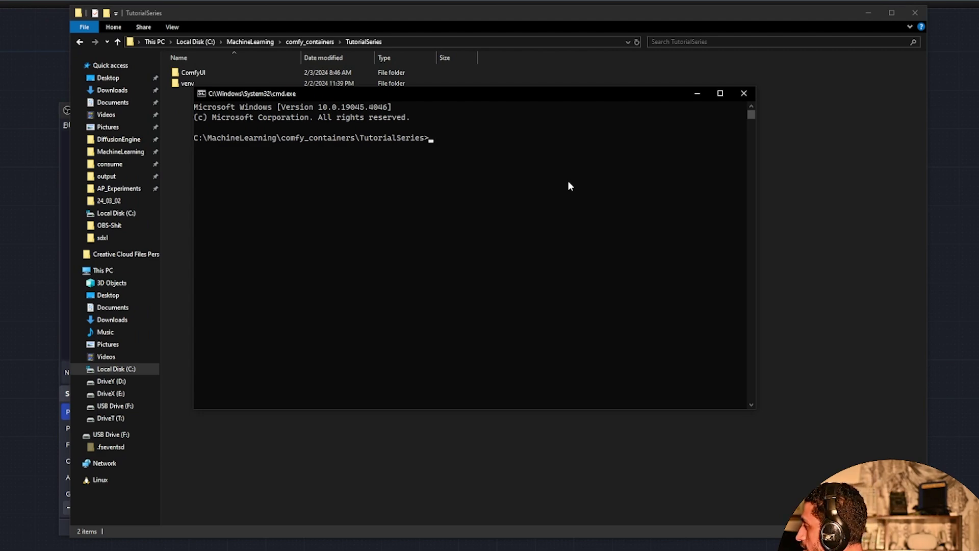
text(venv\Scripts\activ)
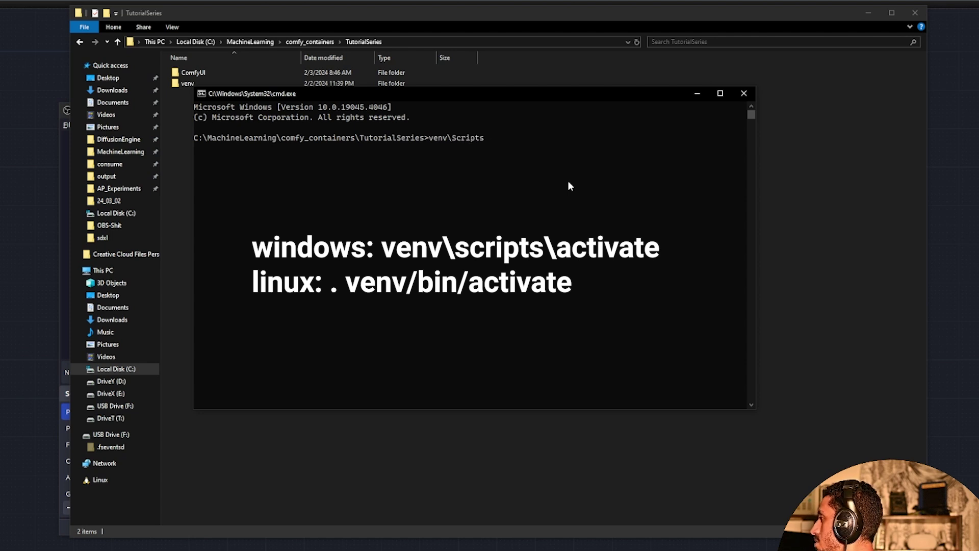
text(ate)
key(Return)
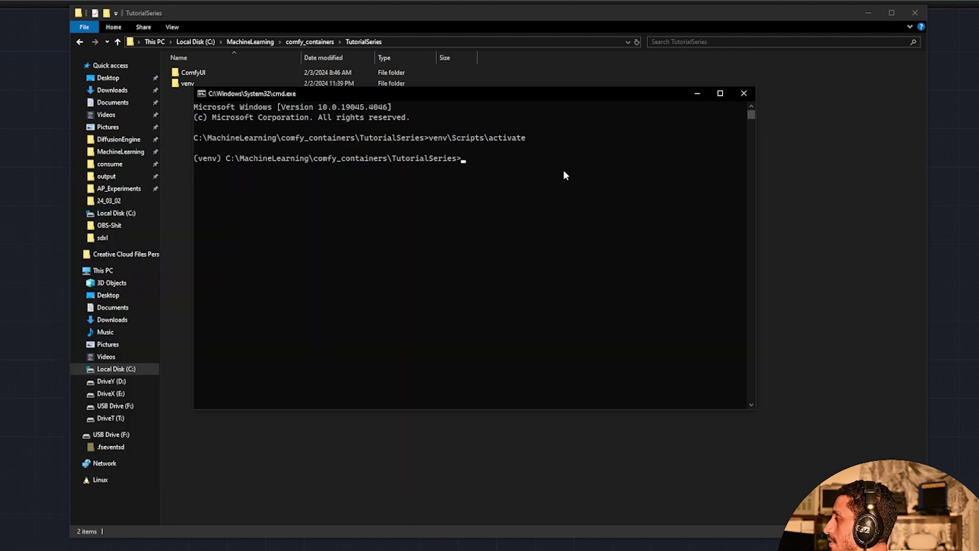
- Enter the ComfyUI folder, run git pull, and start the server with python main
text(cd ComfyUI)
key(Return)
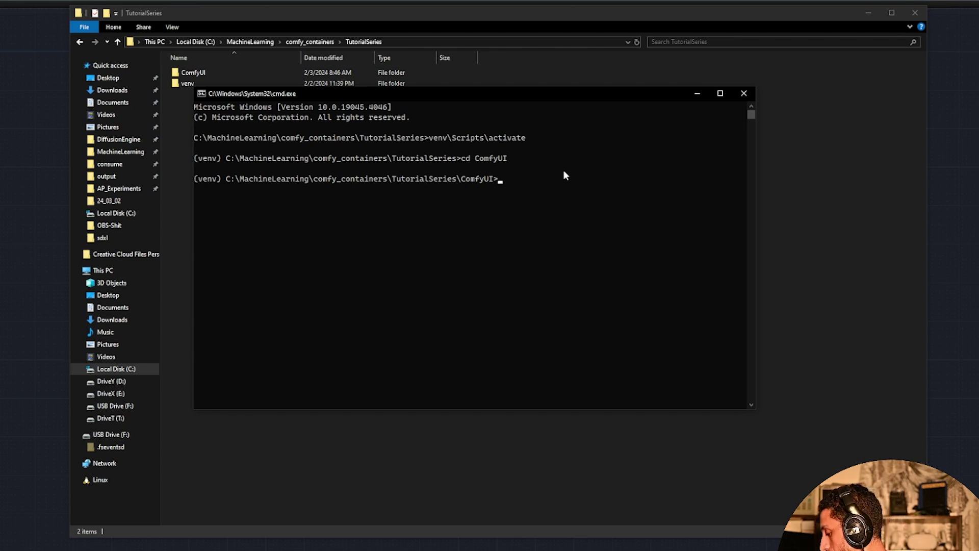
text(git pul)
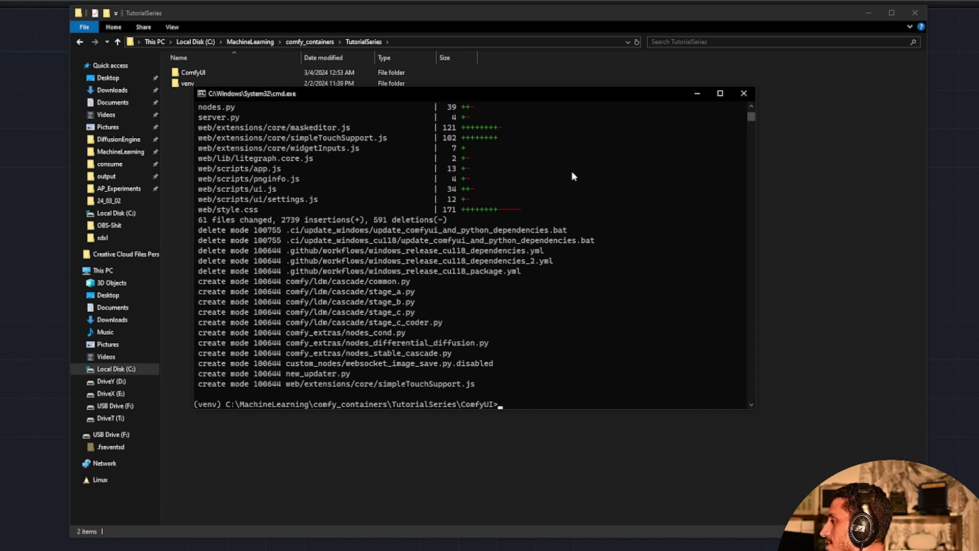
text(python main.py)
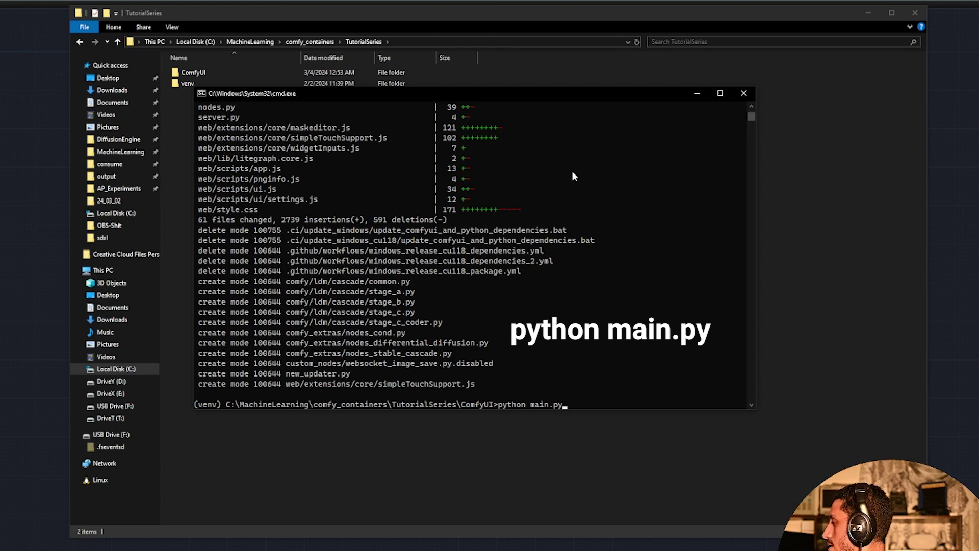
key(Return)
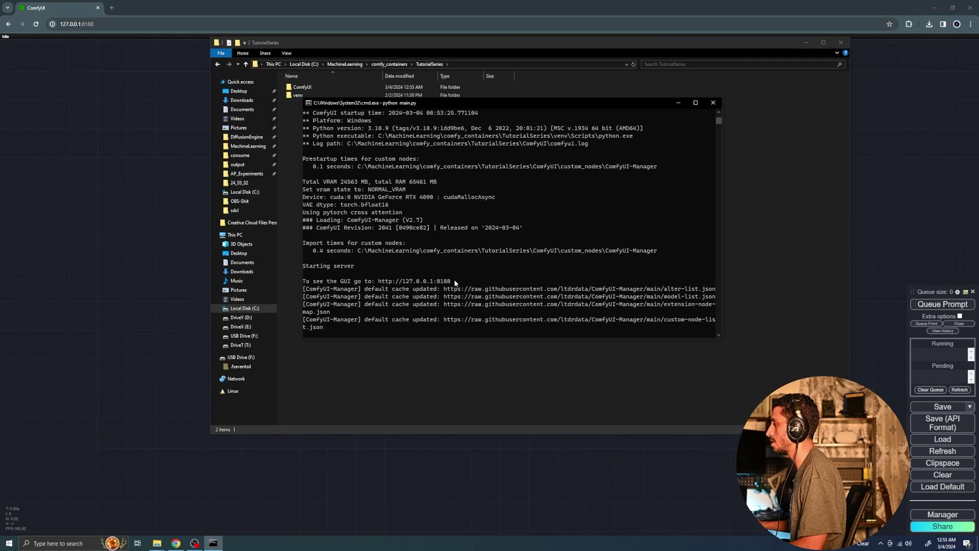
- Copy the server address into a new browser tab and load the ComfyUI page
drag(395, 331, 299, 336)
key(ctrl+c)
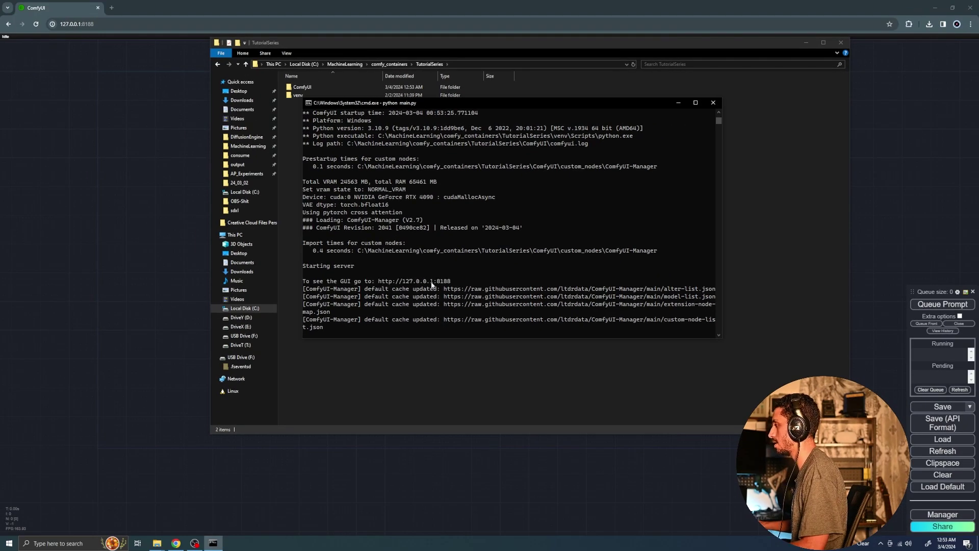
drag(452, 282, 380, 282)
key(ctrl+c)
click(111, 8)
key(ctrl+v)
key(Return)
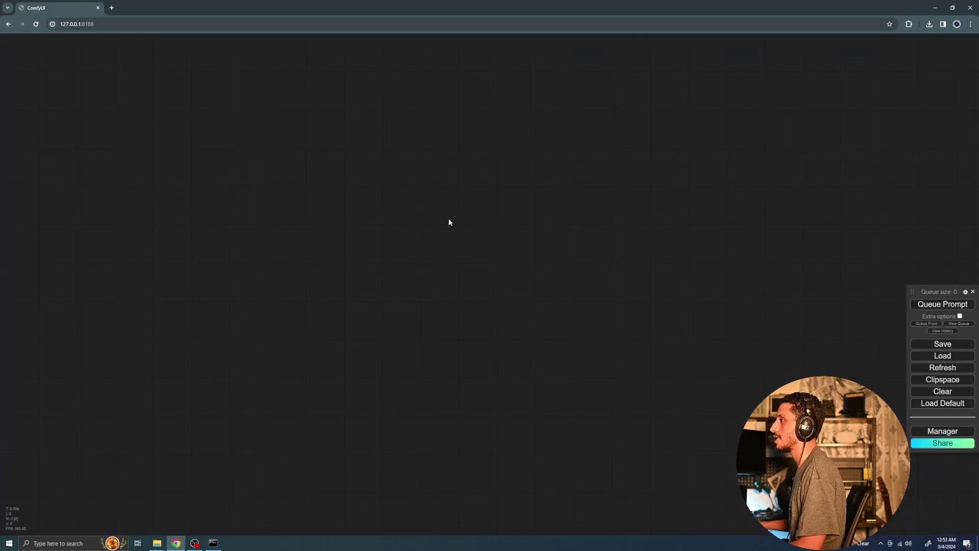
- Drag differentaldiffusion.json from the workflows folder onto the ComfyUI canvas
key(alt+Tab)
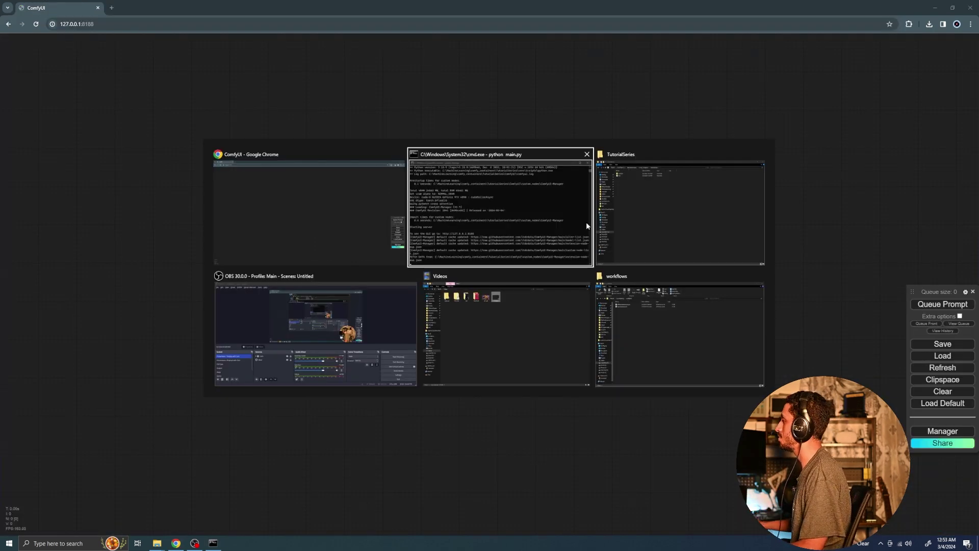
click(608, 223)
drag(237, 89, 36, 168)
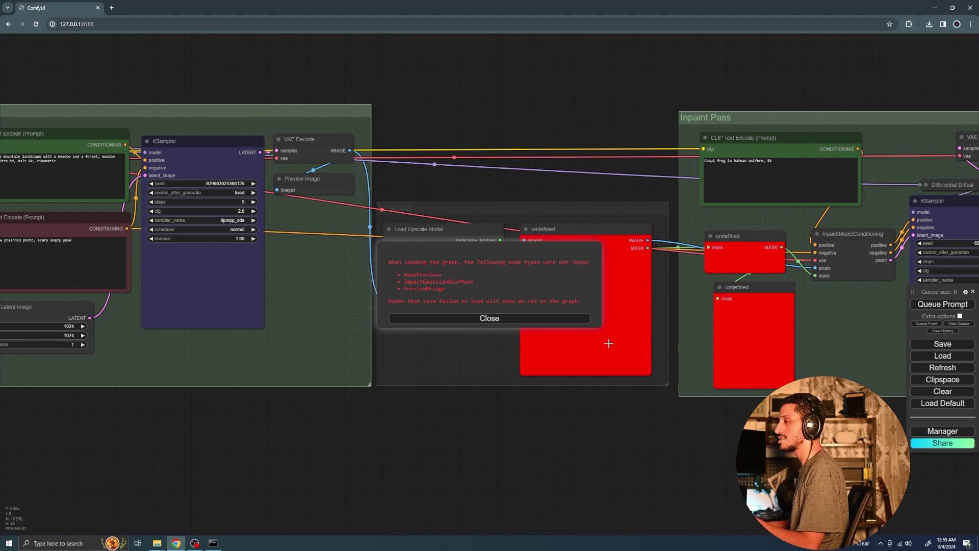
- Install the missing ComfyUI Impact Pack and ComfyUI Essentials custom nodes
click(961, 432)
click(480, 231)
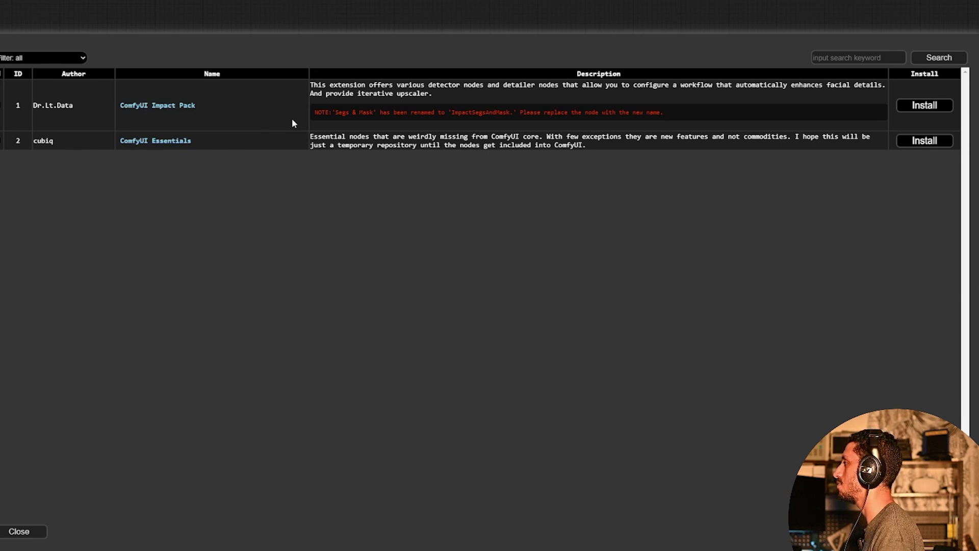
click(926, 106)
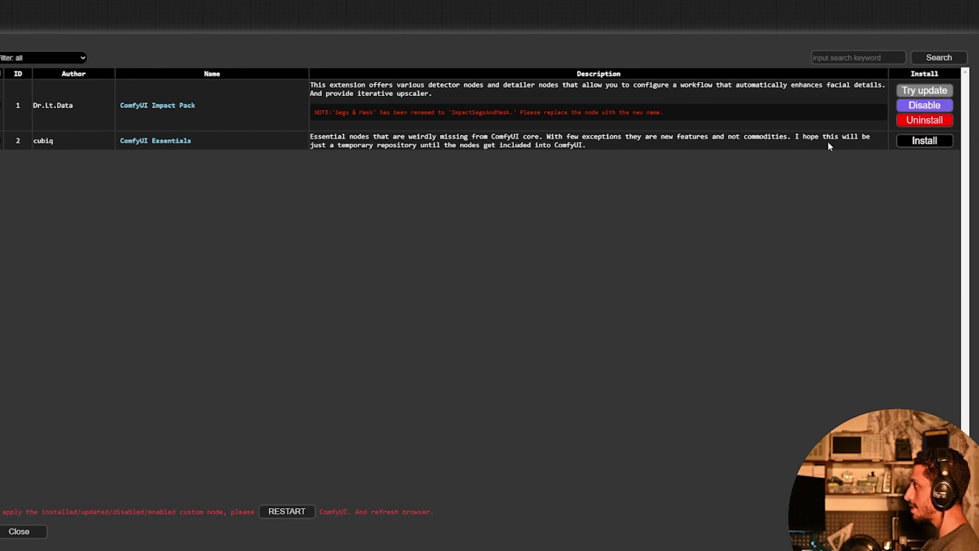
click(915, 142)
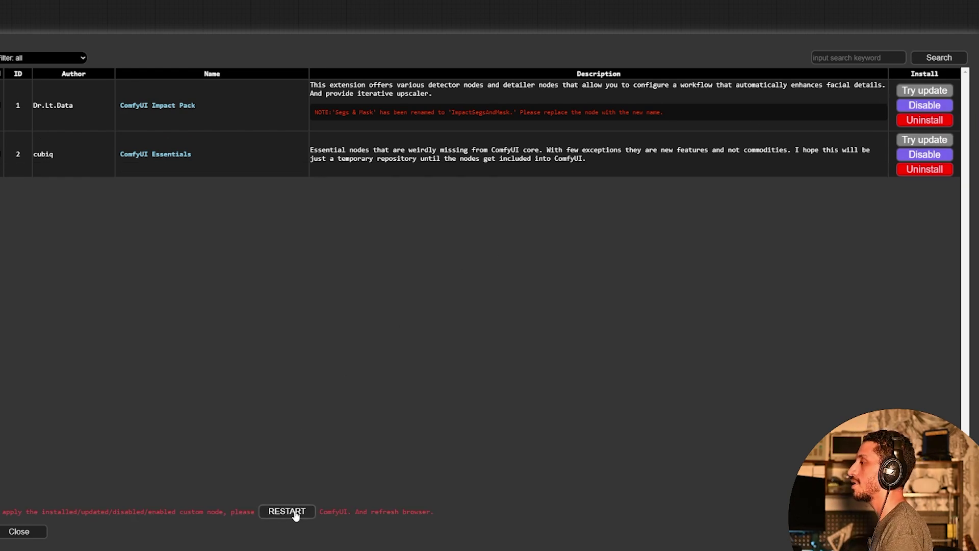
- Restart ComfyUI to apply the new nodes and return to the command console
click(287, 512)
key(Return)
key(alt+Tab)
click(613, 347)
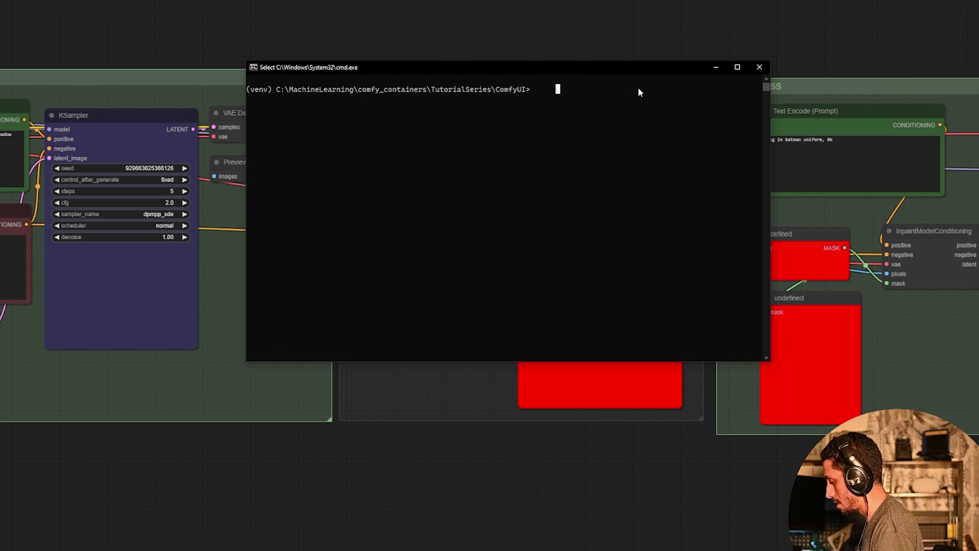
- Relaunch the server with python main.py and return to ComfyUI in the browser
text(python main.)
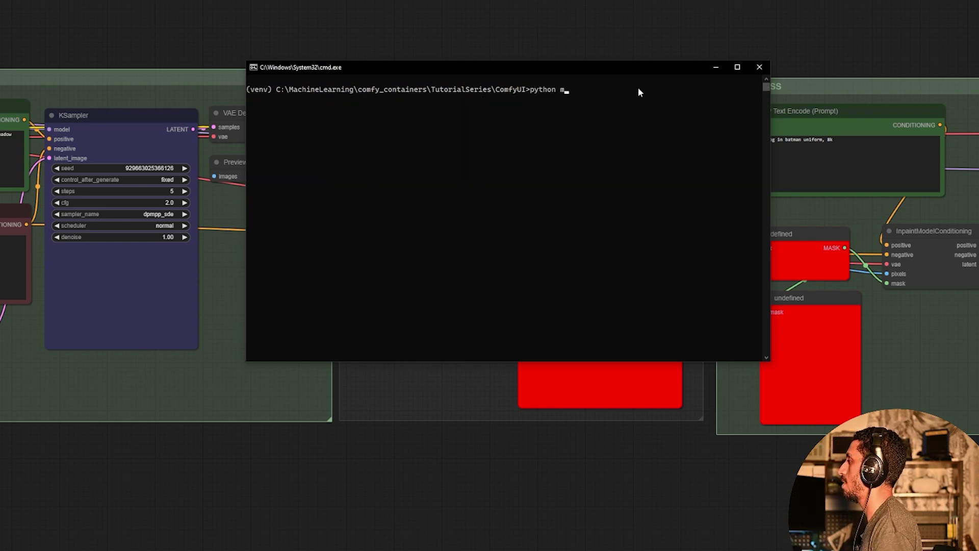
text(py)
key(Return)
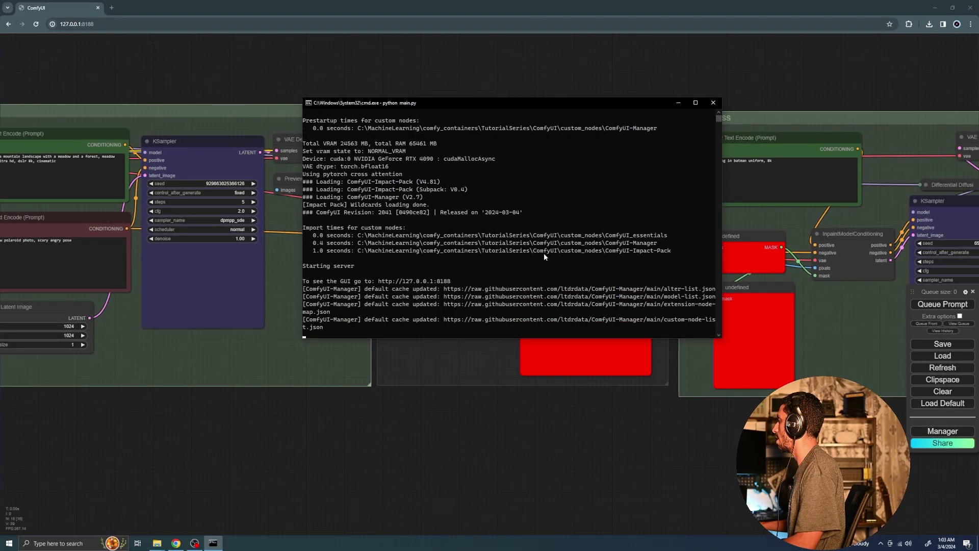
click(415, 91)
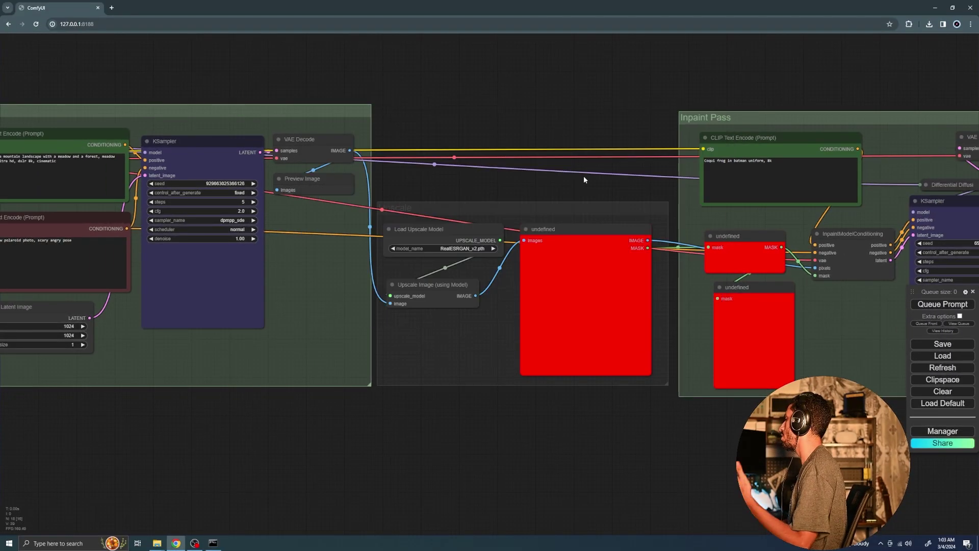
- Reload the page and survey the workflow from the Setup group to the Inpaint Pass group
scroll(577, 174, down, 3)
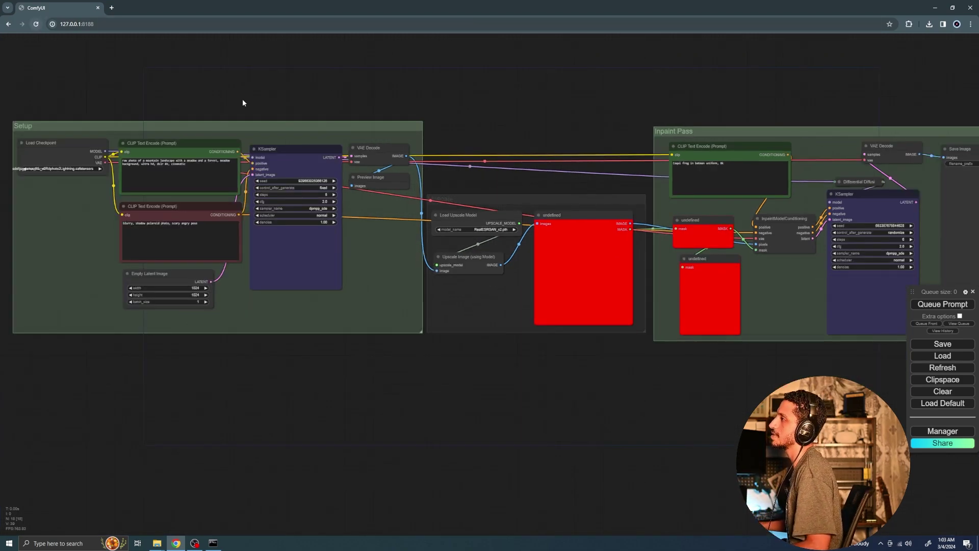
key(F5)
scroll(384, 100, down, 5)
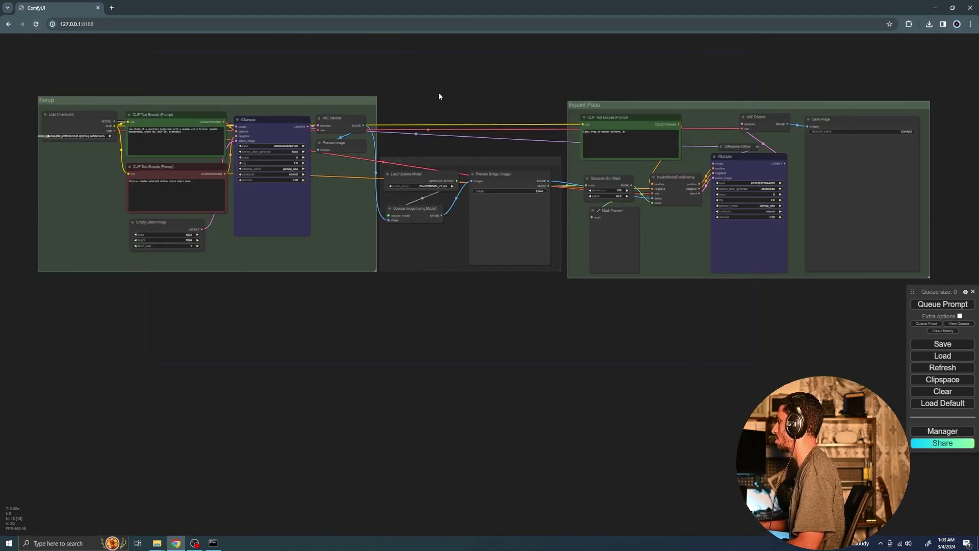
drag(470, 90, 531, 156)
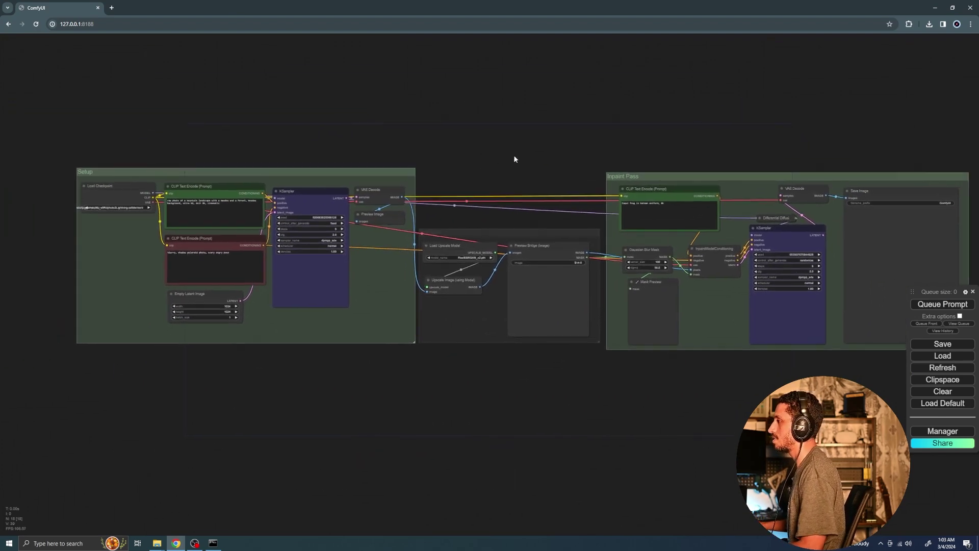
scroll(410, 168, up, 4)
drag(457, 150, 301, 128)
scroll(305, 128, down, 3)
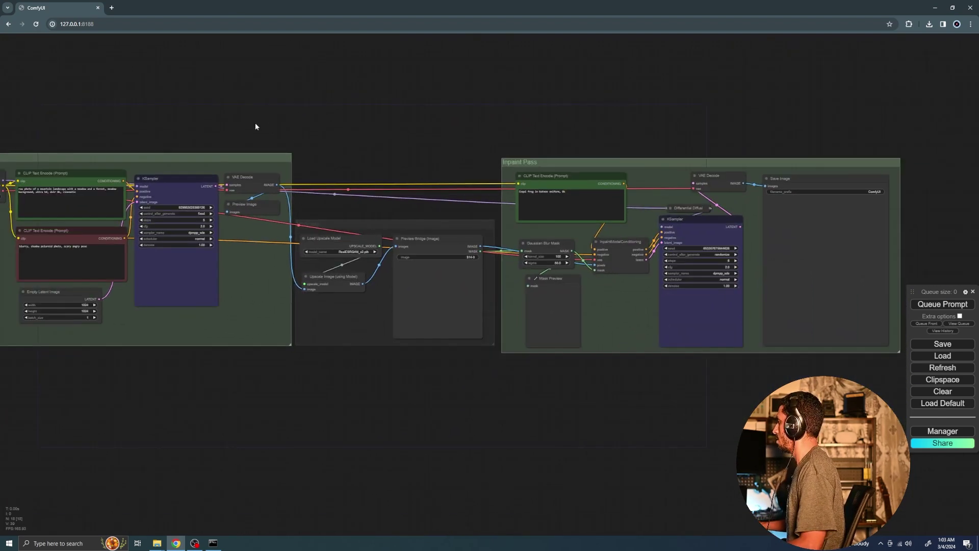
drag(148, 116, 432, 138)
scroll(432, 121, up, 3)
click(238, 233)
scroll(237, 233, up, 3)
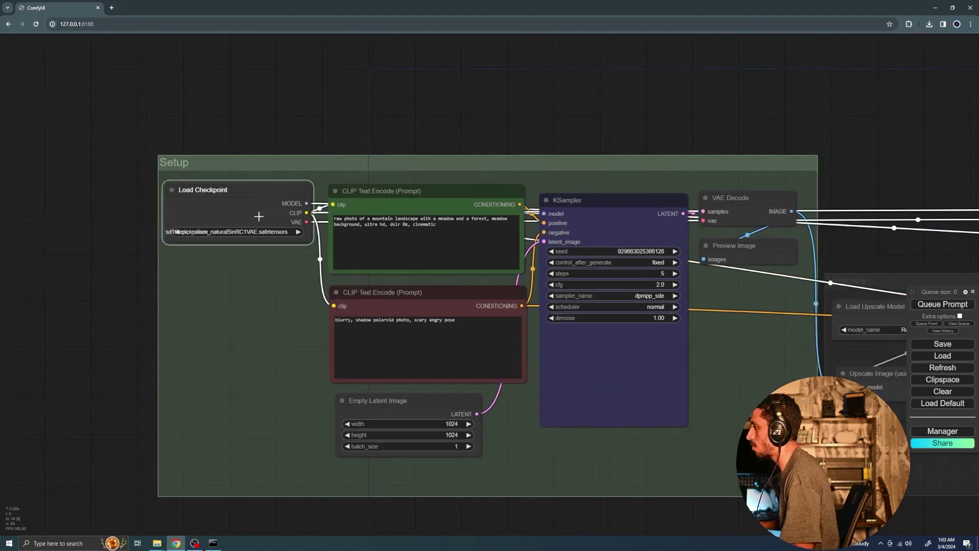
drag(331, 119, 181, 89)
scroll(338, 133, down, 1)
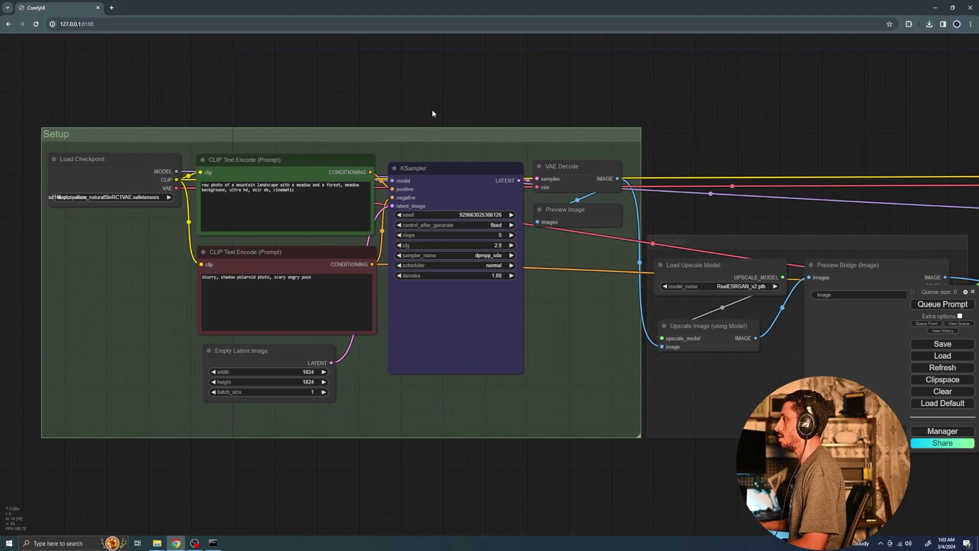
drag(484, 115, 307, 118)
scroll(307, 121, down, 2)
scroll(484, 109, down, 2)
drag(489, 110, 770, 364)
scroll(357, 127, up, 1)
- Bypass all Inpaint Pass nodes using the group's Bypass Group Nodes option
key(ctrl+b)
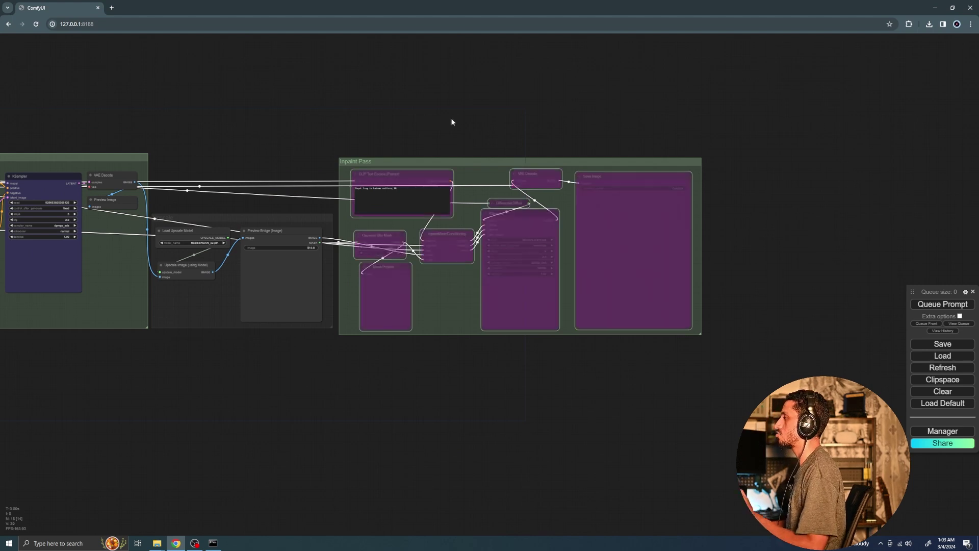
key(ctrl+b)
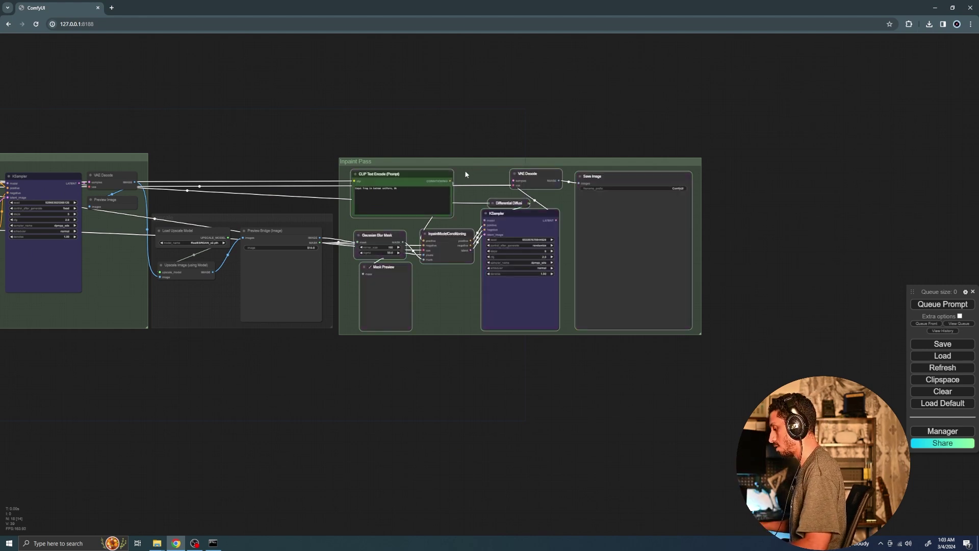
right_click(400, 166)
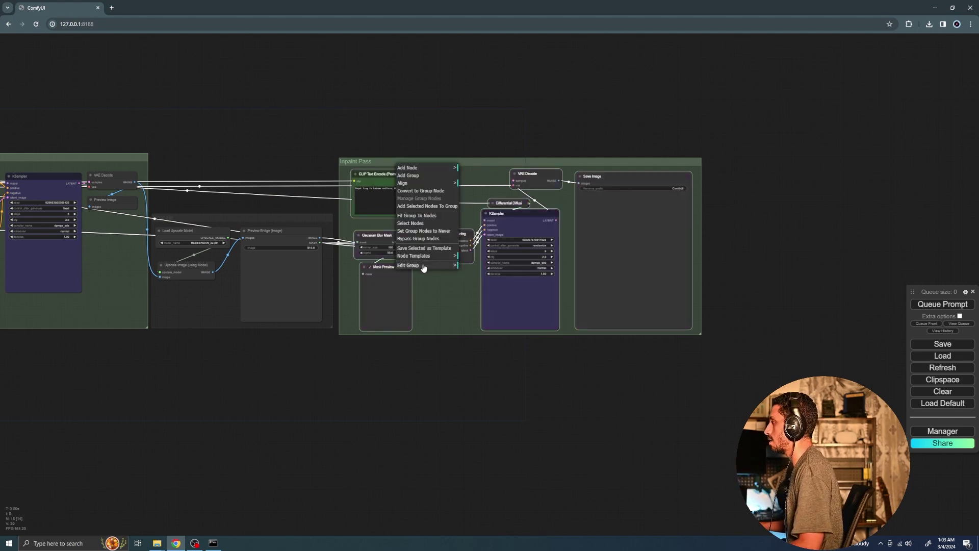
click(418, 238)
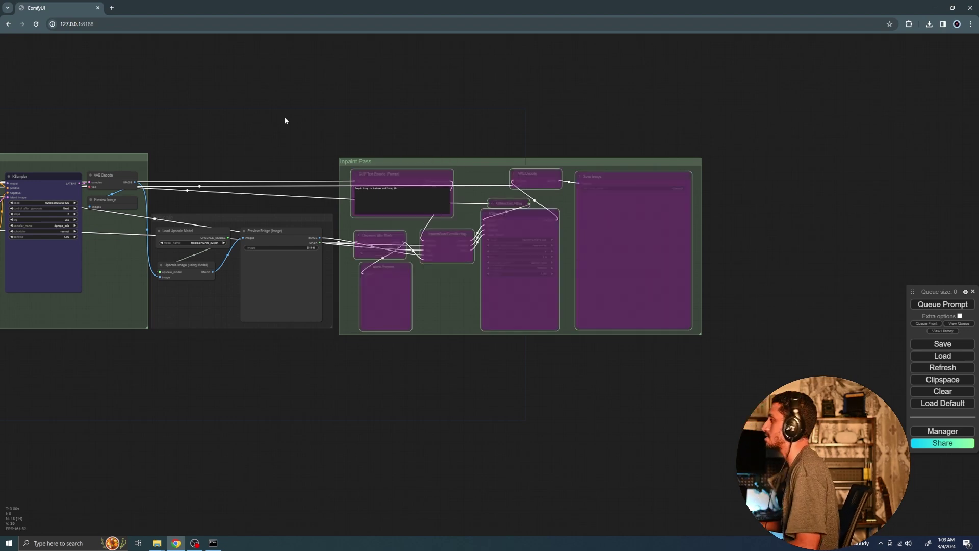
drag(259, 120, 722, 131)
scroll(490, 148, up, 4)
scroll(547, 131, down, 2)
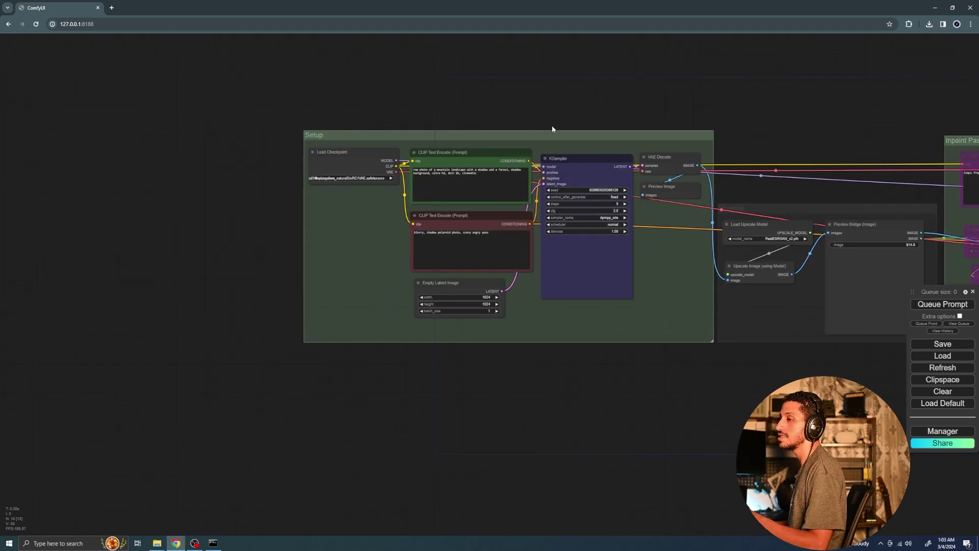
scroll(580, 114, up, 2)
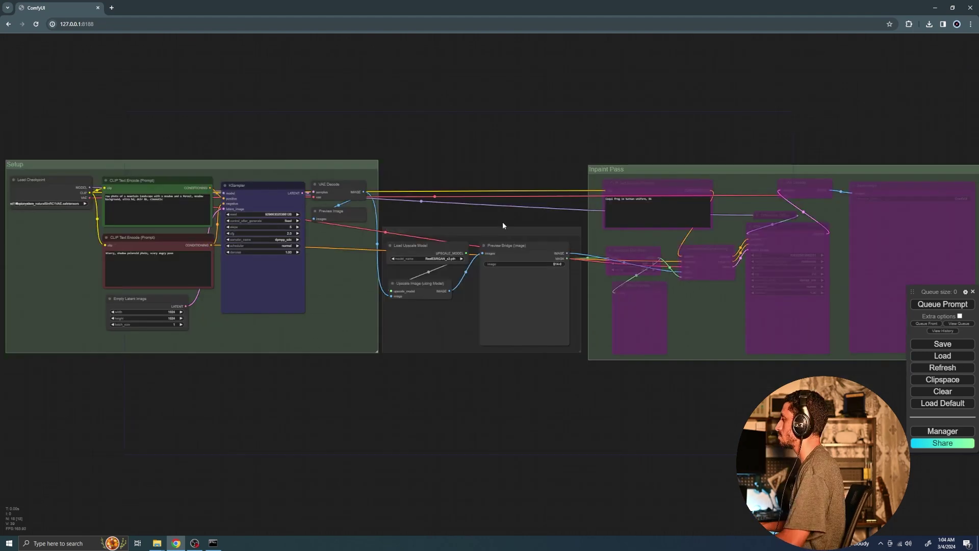
- Install RealESRGAN x2 from the Manager's Install Models list, then close the list
scroll(503, 217, up, 3)
drag(503, 217, 503, 160)
scroll(485, 197, up, 5)
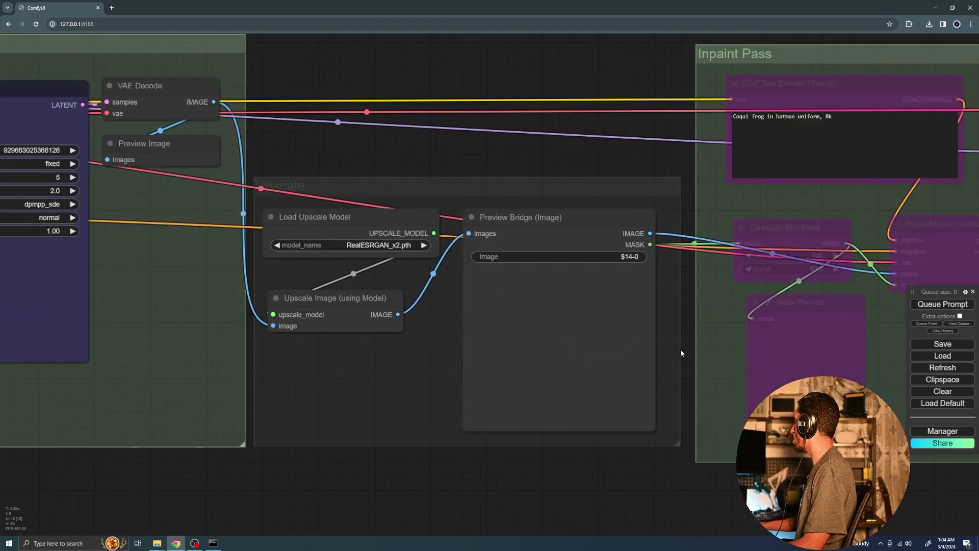
click(908, 435)
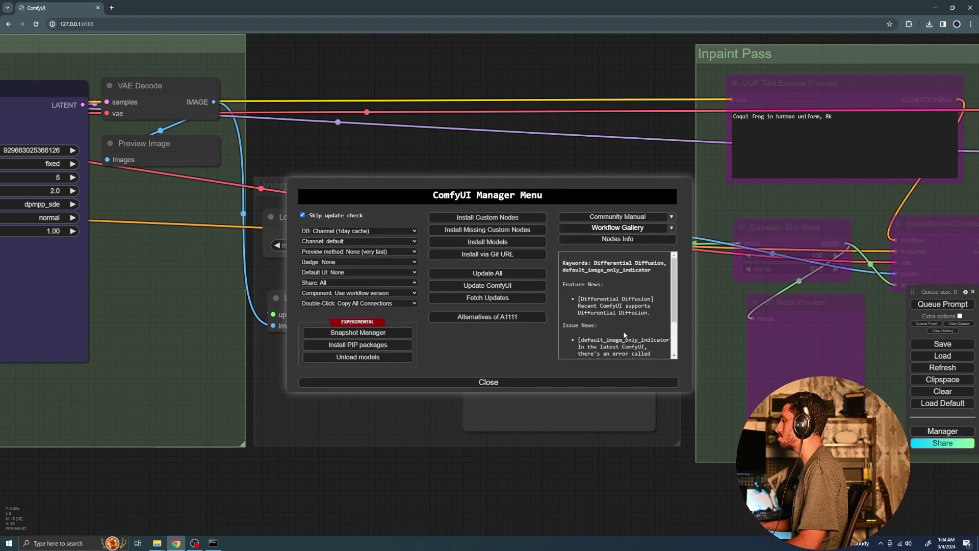
click(475, 242)
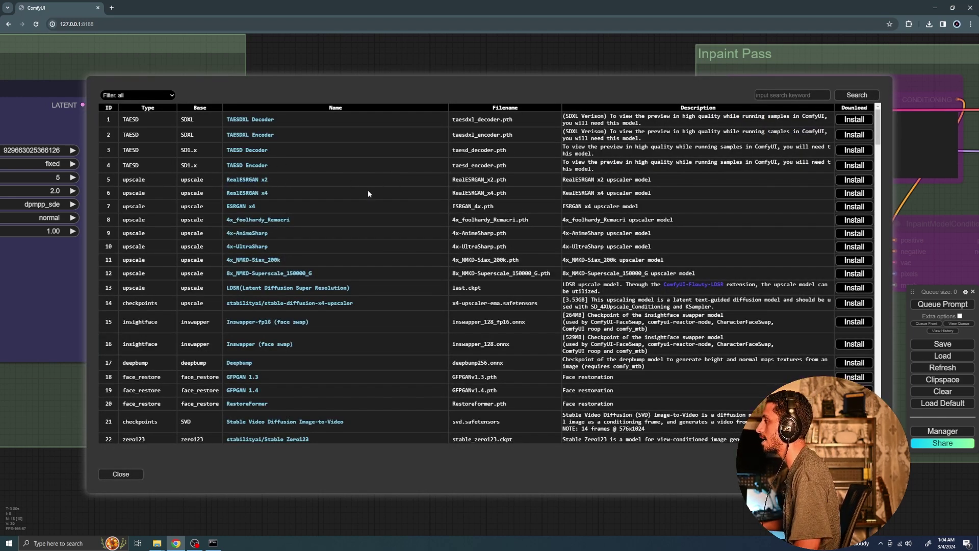
click(854, 181)
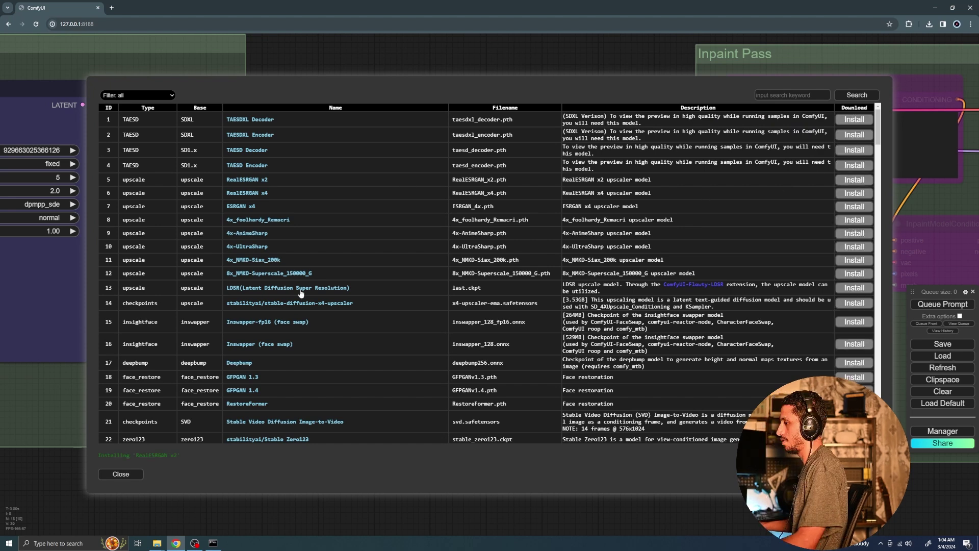
key(alt+Tab)
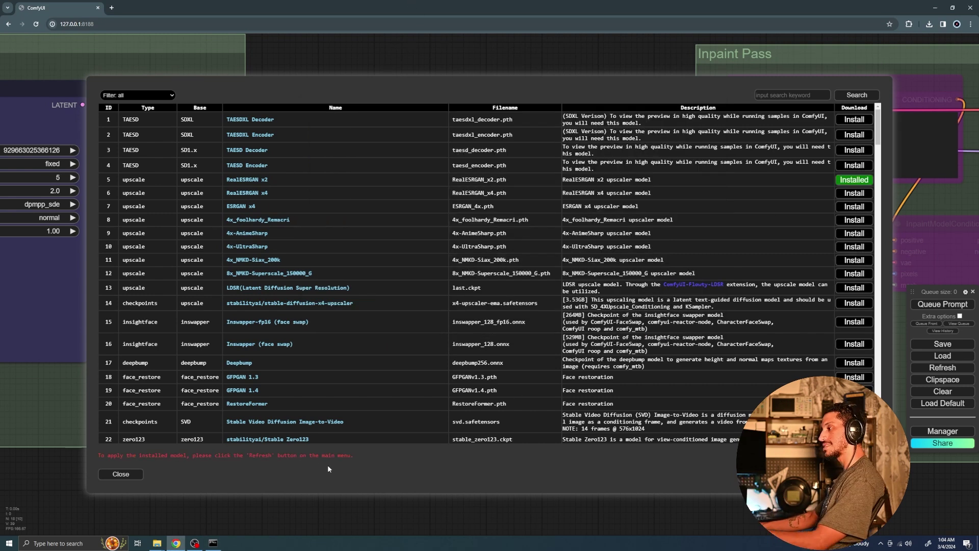
drag(354, 458, 186, 453)
click(129, 475)
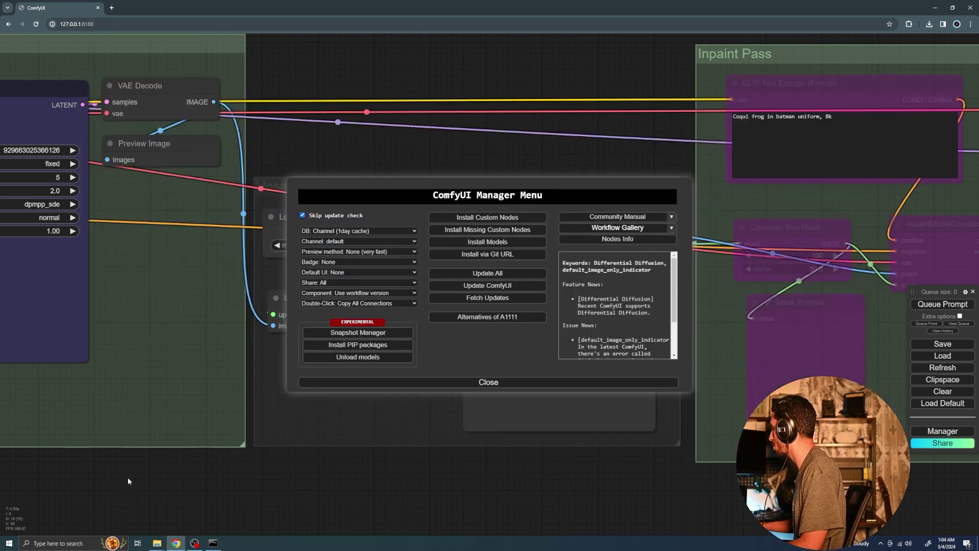
- Close the Manager, reload the page, and check the selected upscale and checkpoint models
click(421, 384)
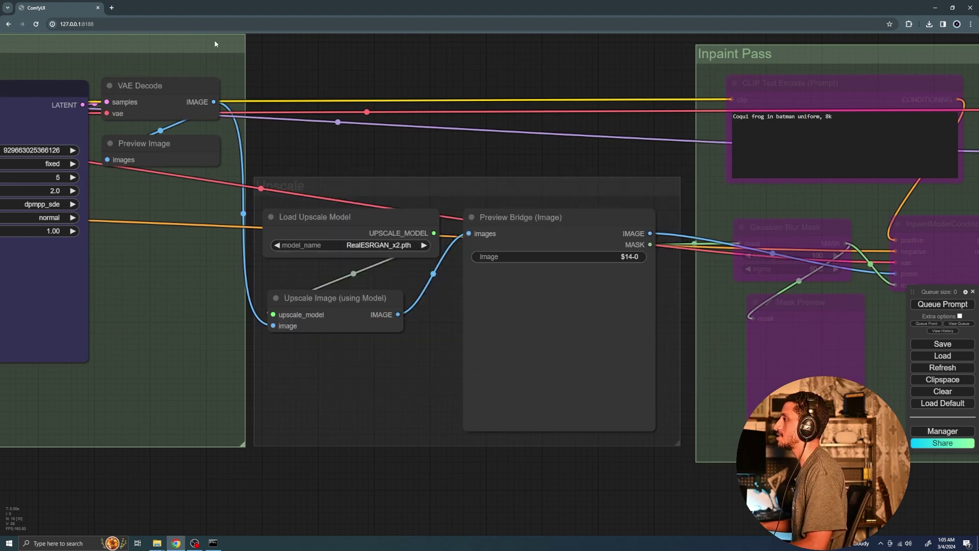
key(F5)
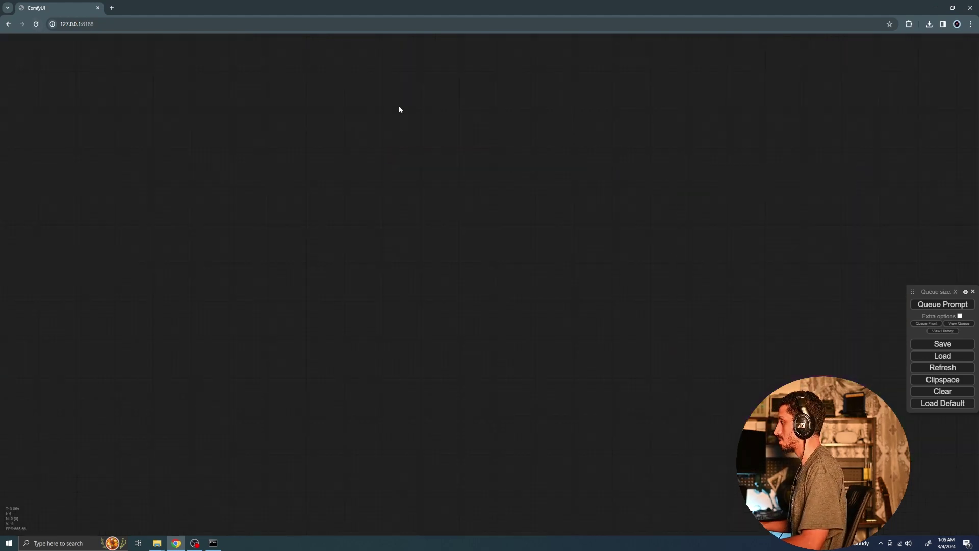
scroll(472, 219, up, 3)
click(462, 246)
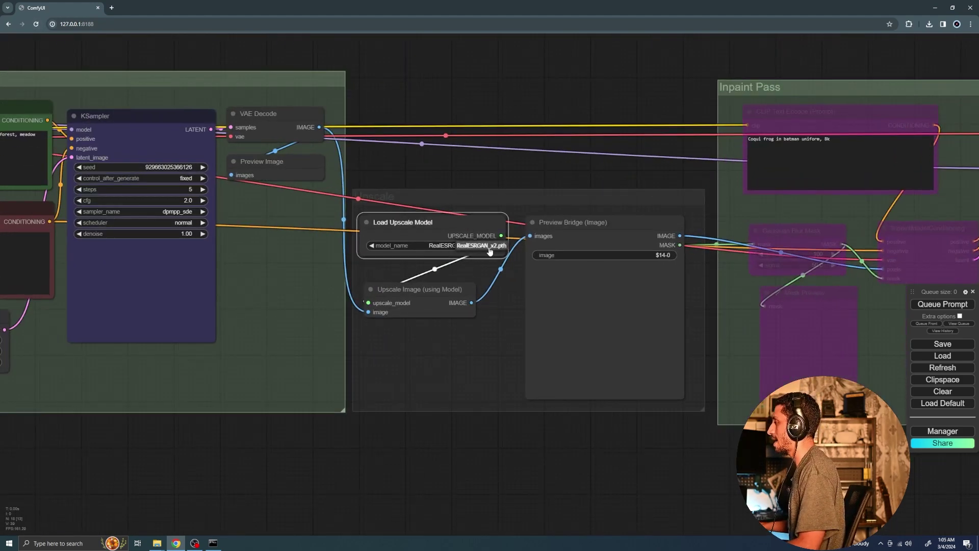
scroll(446, 138, down, 6)
drag(243, 334, 562, 398)
scroll(329, 214, up, 11)
click(424, 203)
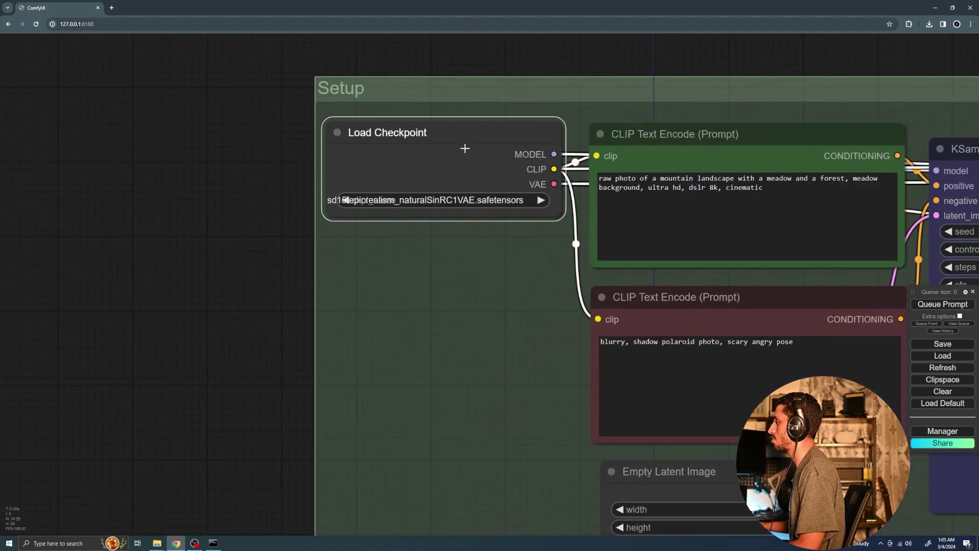
scroll(546, 59, down, 5)
drag(853, 49, 348, 159)
scroll(438, 146, down, 4)
scroll(409, 164, up, 6)
drag(243, 199, 532, 171)
scroll(199, 81, up, 3)
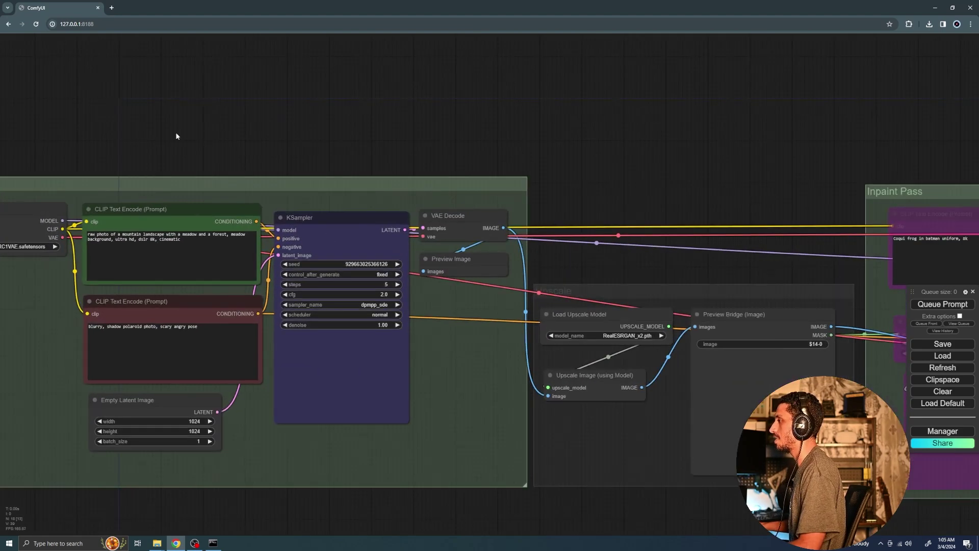
drag(185, 131, 360, 107)
- Set Empty Latent Image to 768×768 and queue the landscape generation
click(367, 397)
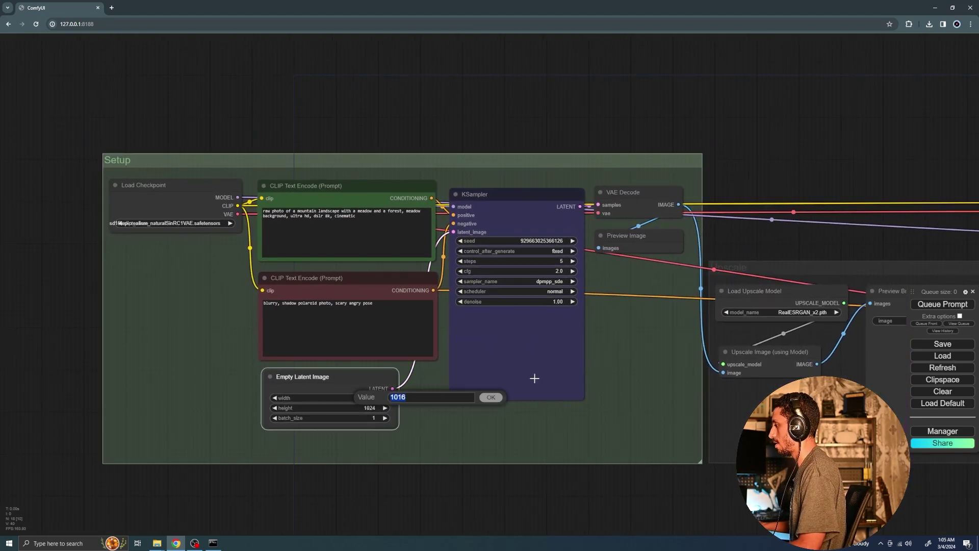
text(5)
key(BackSpace)
text(768)
key(Return)
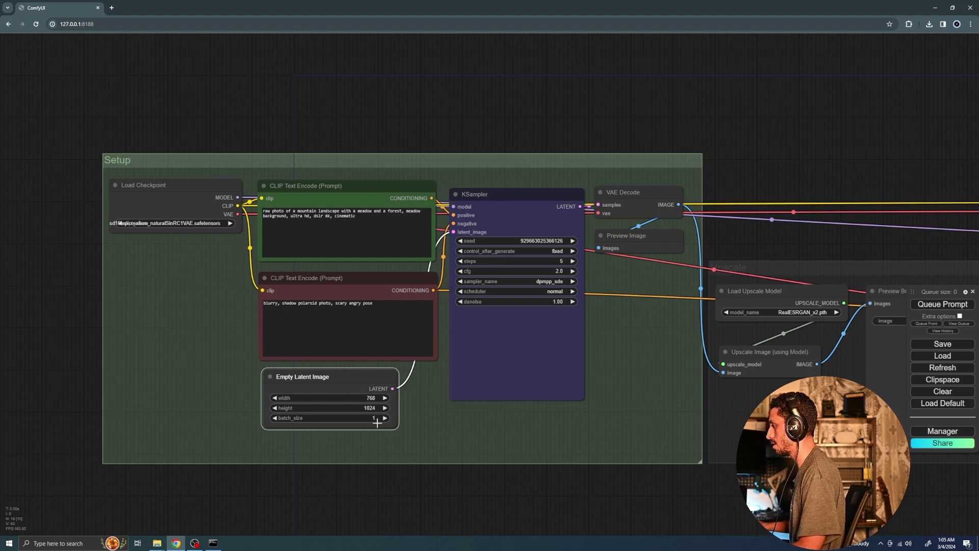
click(364, 408)
text(768)
key(Return)
click(943, 306)
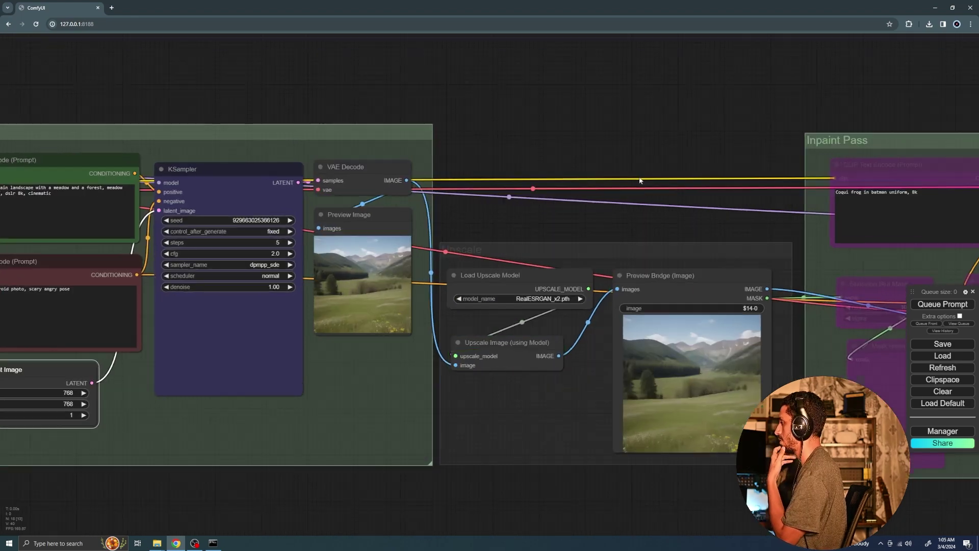
- Box-select every Inpaint Pass node and un-bypass them with Ctrl+B
drag(807, 264, 510, 167)
scroll(510, 167, up, 2)
scroll(425, 319, up, 6)
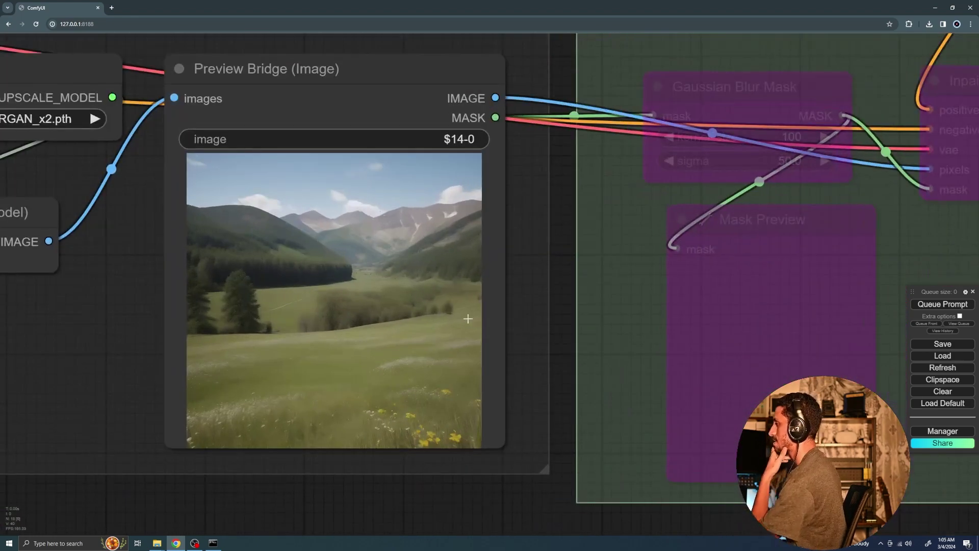
scroll(478, 202, down, 6)
scroll(495, 208, down, 4)
drag(492, 103, 263, 153)
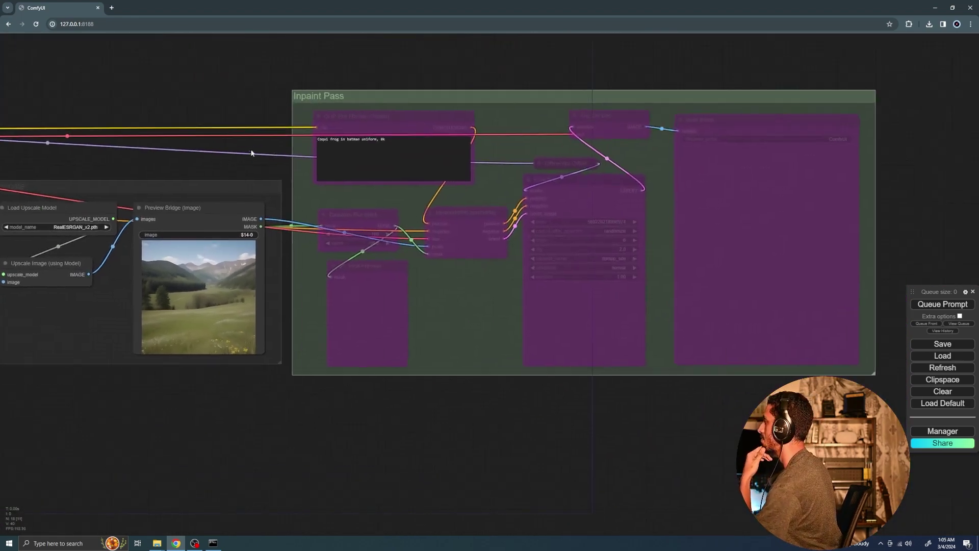
scroll(427, 105, down, 3)
drag(428, 61, 342, 88)
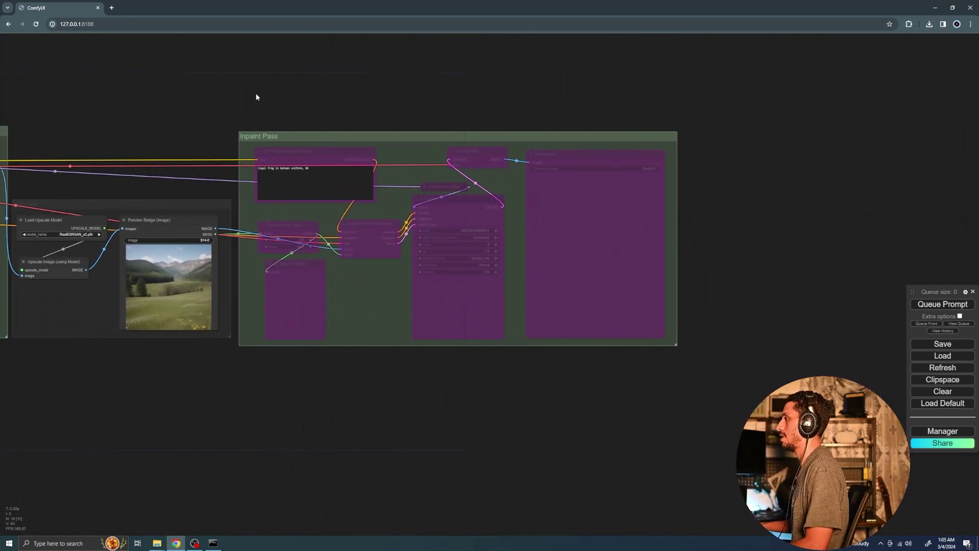
drag(255, 95, 684, 353)
key(ctrl+b)
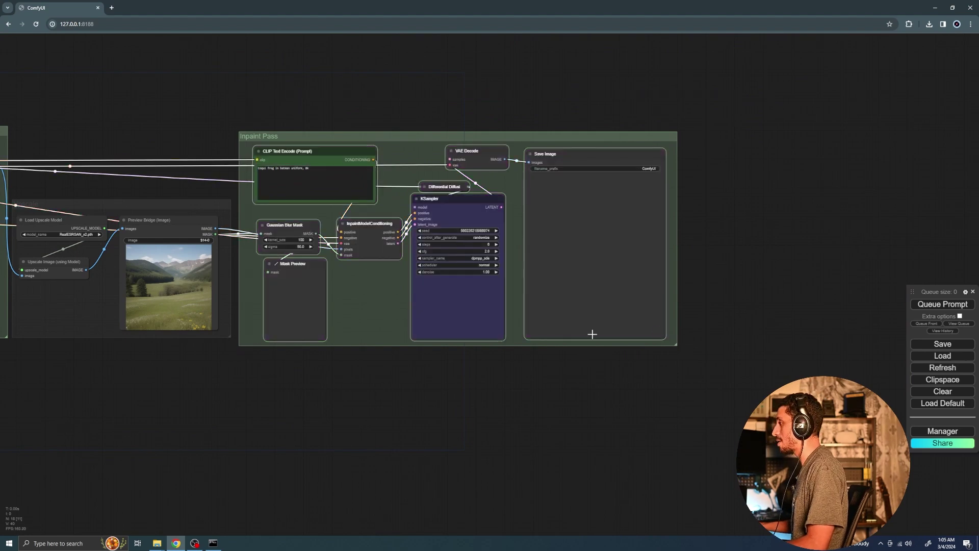
- Pan back to the upscaled meadow preview in the Upscale group
scroll(400, 135, up, 3)
drag(404, 114, 672, 115)
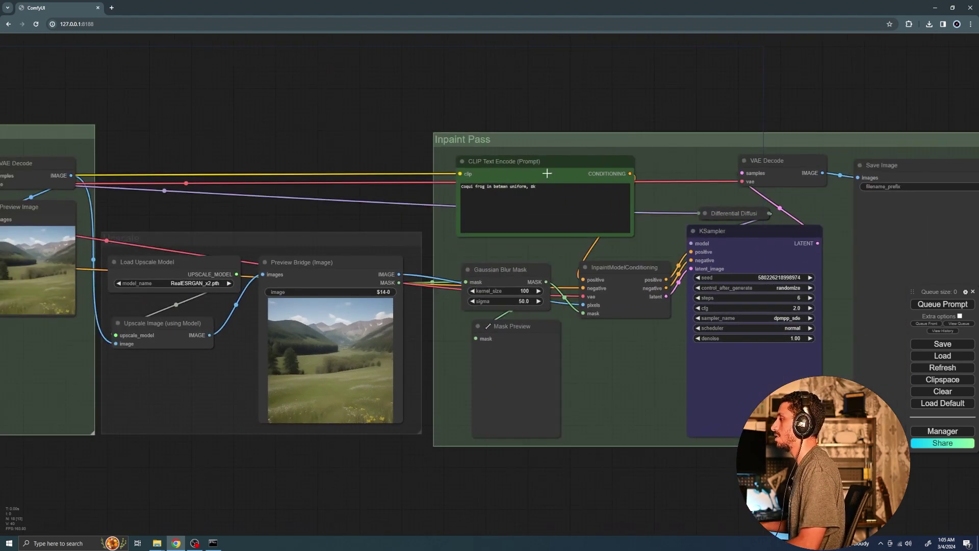
scroll(284, 208, up, 4)
drag(320, 216, 460, 77)
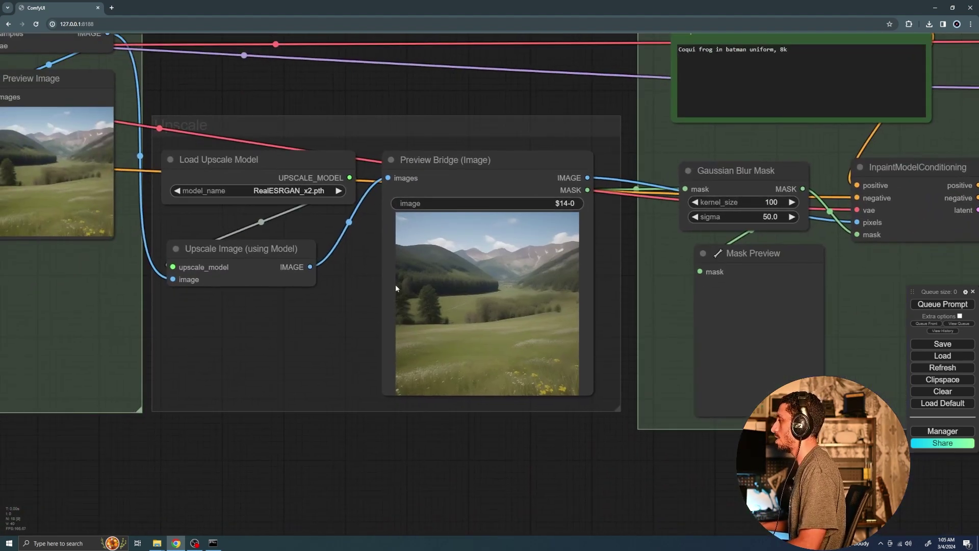
scroll(486, 269, up, 4)
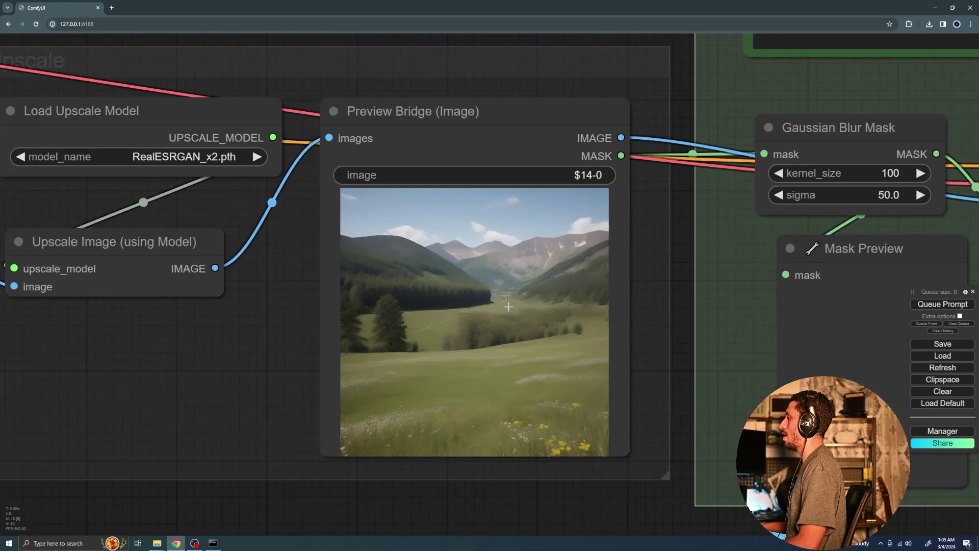
- In MaskEditor, paint a max-thickness mask over the meadow's centre and save it to Preview Bridge
right_click(502, 278)
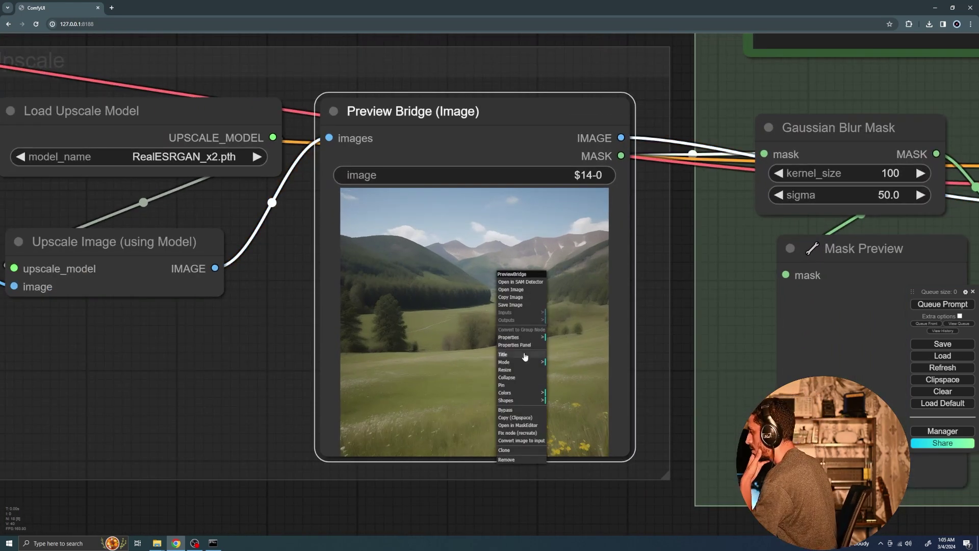
click(518, 425)
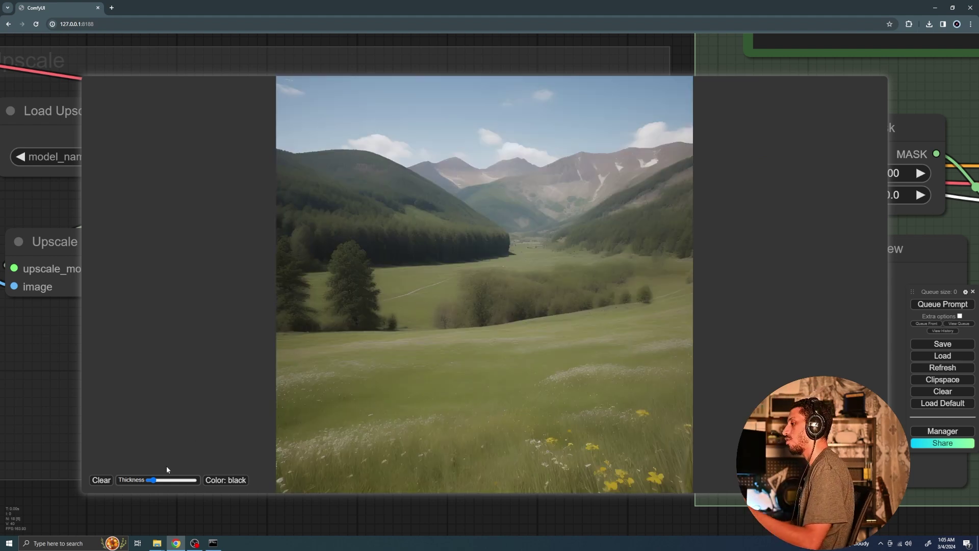
drag(164, 479, 196, 480)
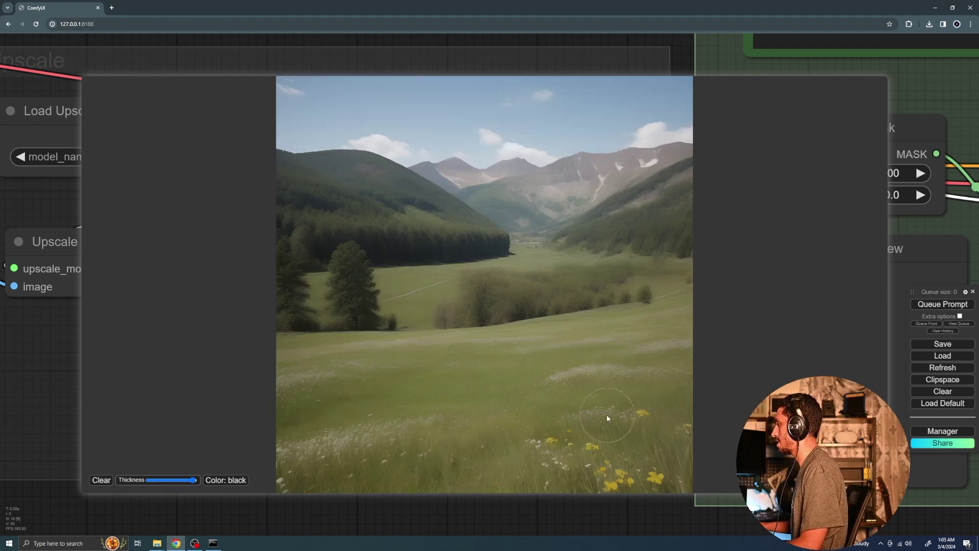
mouse_move(544, 396)
mouse_down()
mouse_move(608, 365)
mouse_move(579, 138)
mouse_move(555, 159)
mouse_move(555, 393)
mouse_move(526, 203)
mouse_move(529, 131)
mouse_move(521, 298)
mouse_move(543, 399)
mouse_move(622, 390)
mouse_move(614, 157)
mouse_move(577, 131)
mouse_move(540, 208)
mouse_move(534, 402)
mouse_move(560, 433)
mouse_move(618, 411)
mouse_move(559, 435)
mouse_move(622, 433)
mouse_move(637, 410)
mouse_up()
click(855, 480)
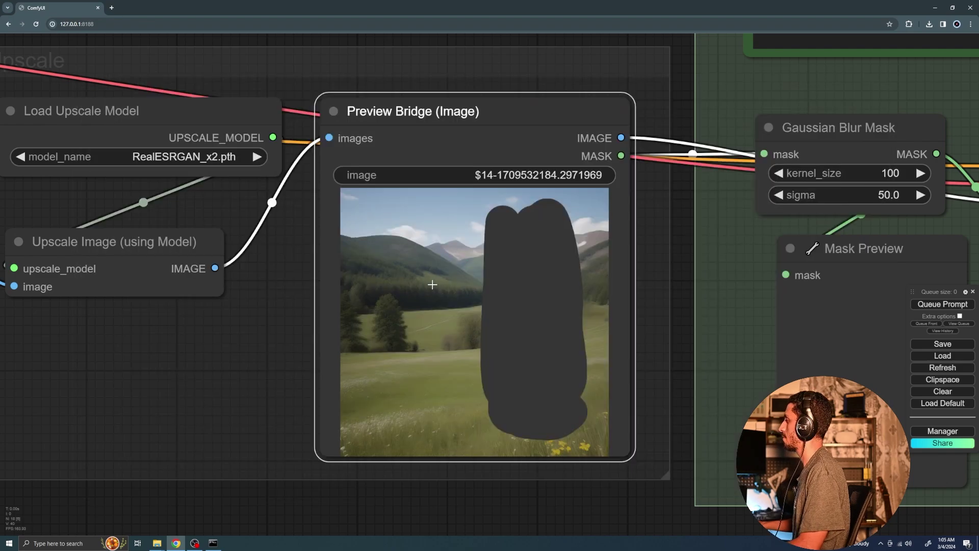
- Replace the frog prompt with 'A woman in a blue dress, standing in a field, with brunette hair,'
scroll(518, 290, down, 6)
scroll(616, 329, down, 6)
drag(655, 415, 457, 420)
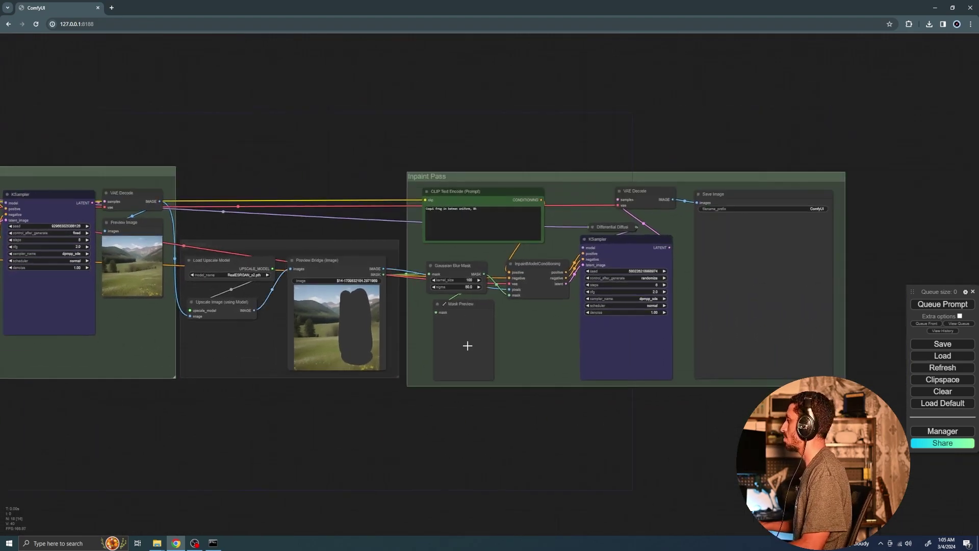
scroll(458, 270, up, 6)
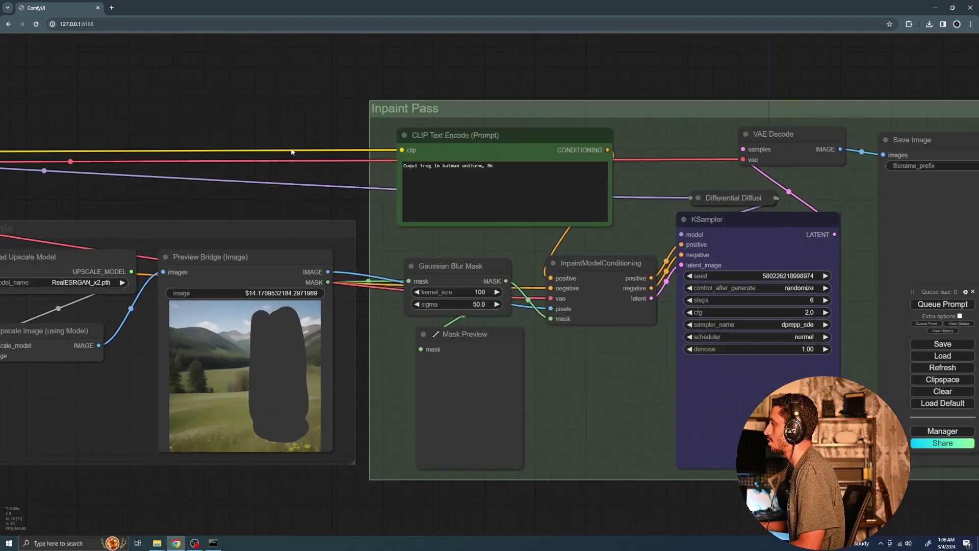
drag(516, 168, 403, 167)
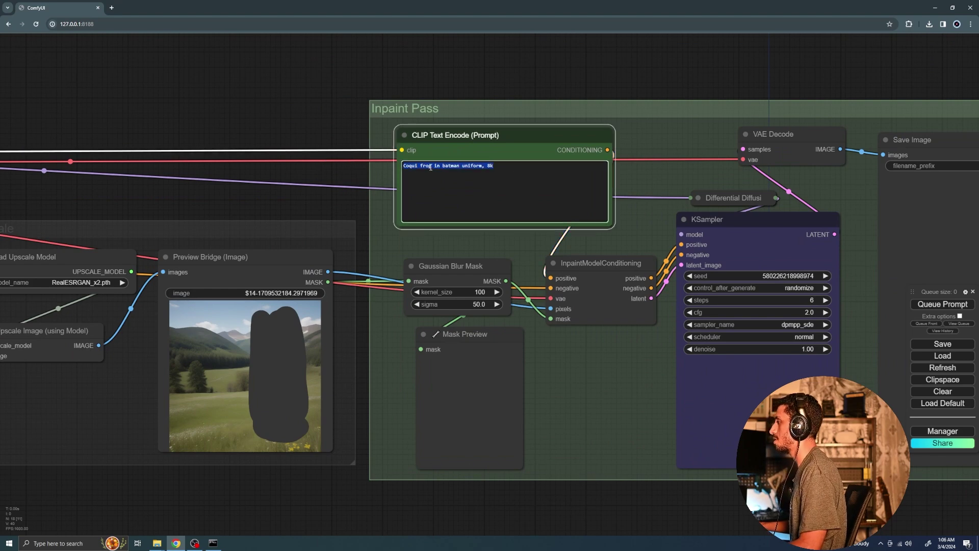
text(A)
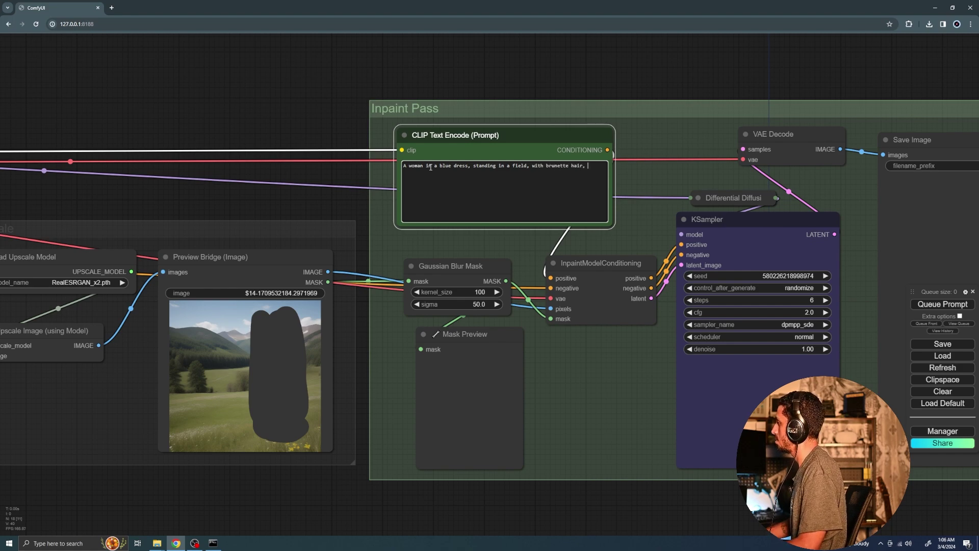
scroll(652, 67, down, 4)
drag(811, 103, 508, 132)
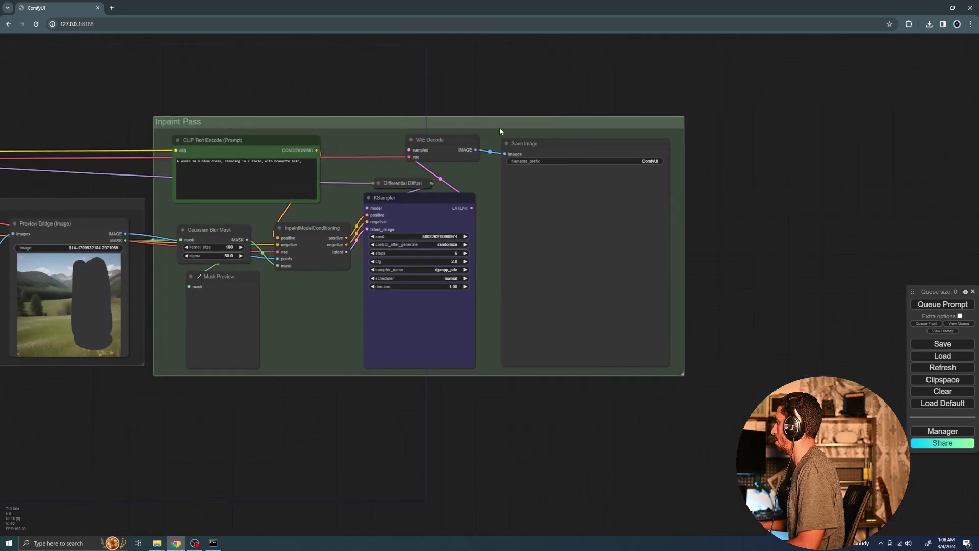
- Queue the workflow to generate the inpainted meadow image
click(943, 306)
scroll(830, 193, up, 1)
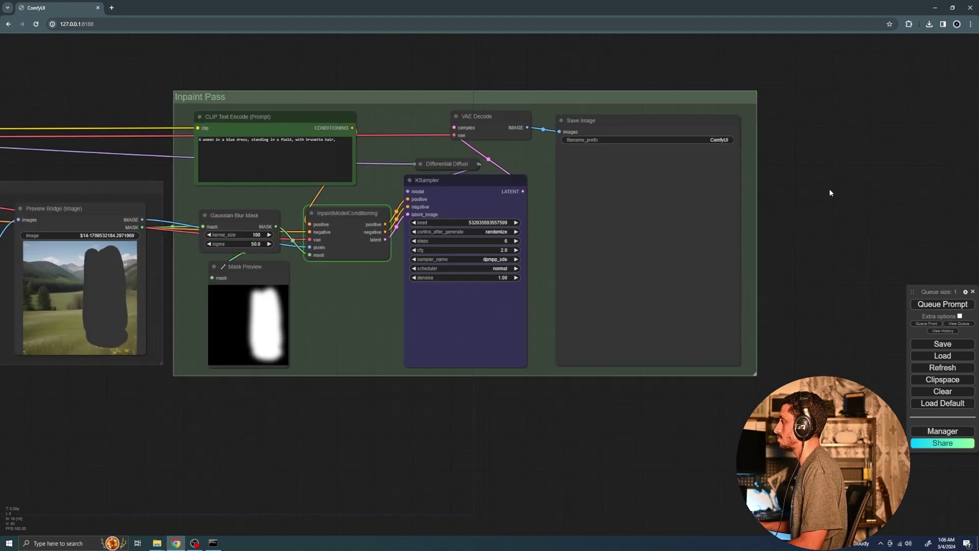
scroll(771, 267, up, 8)
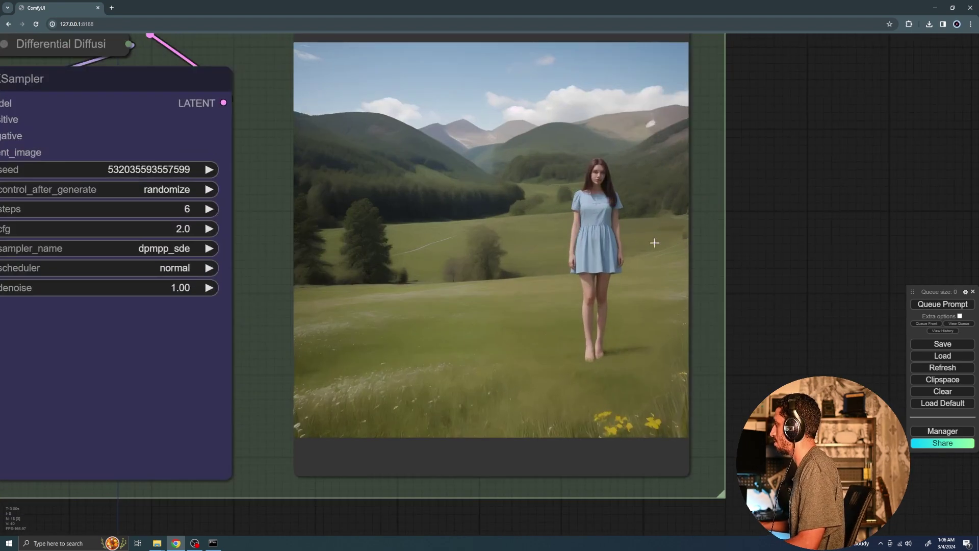
- Box-select all the nodes in the Setup group
scroll(601, 228, down, 9)
drag(49, 232, 274, 235)
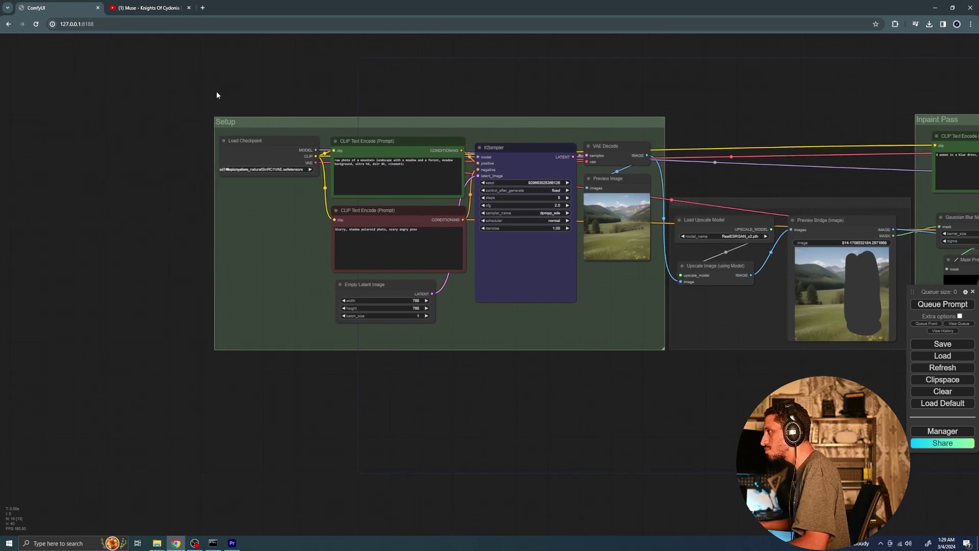
drag(205, 86, 663, 366)
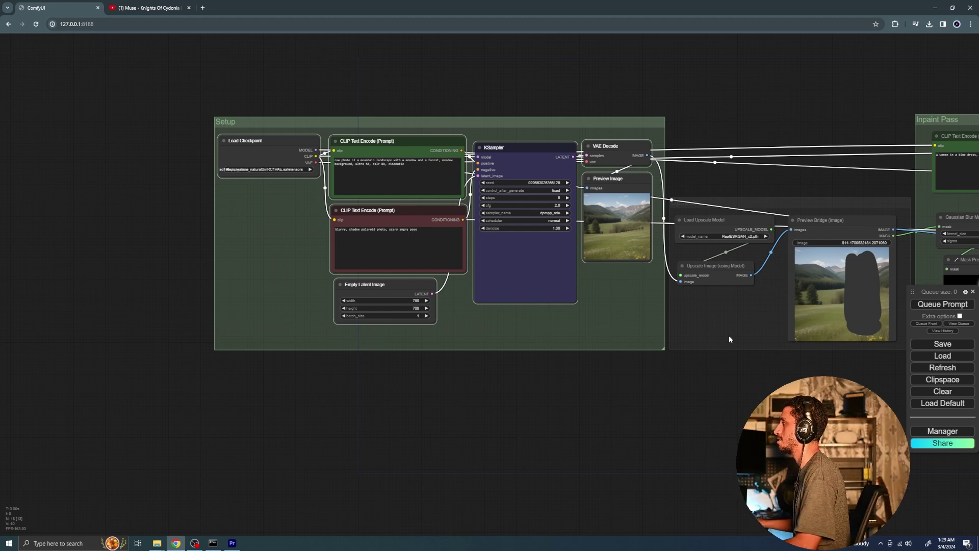
- Reposition the Setup group and move the Upscale group down below the others
drag(530, 130, 333, 132)
drag(613, 187, 411, 167)
drag(575, 190, 453, 288)
- Link VAE Decode's IMAGE output to Upscale Image's image input
drag(340, 205, 357, 152)
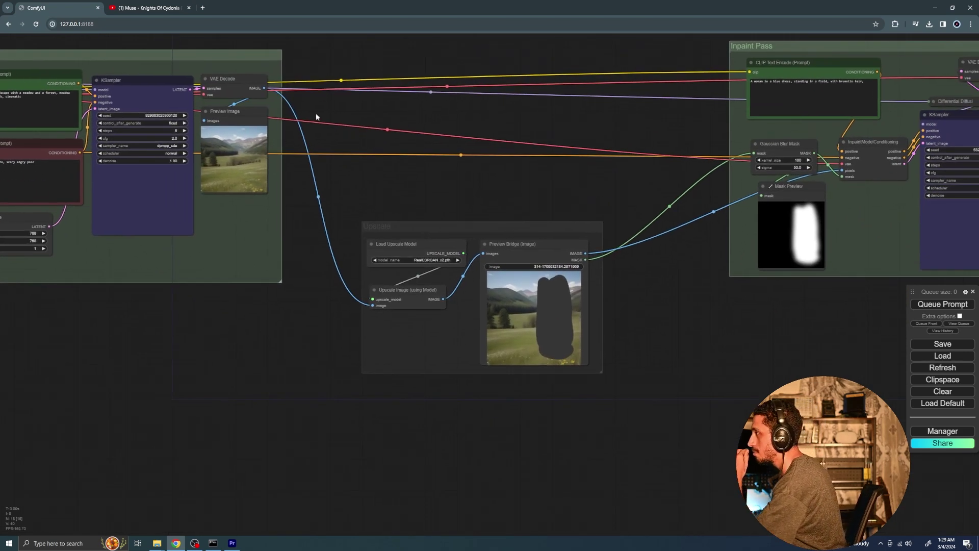
drag(264, 88, 374, 306)
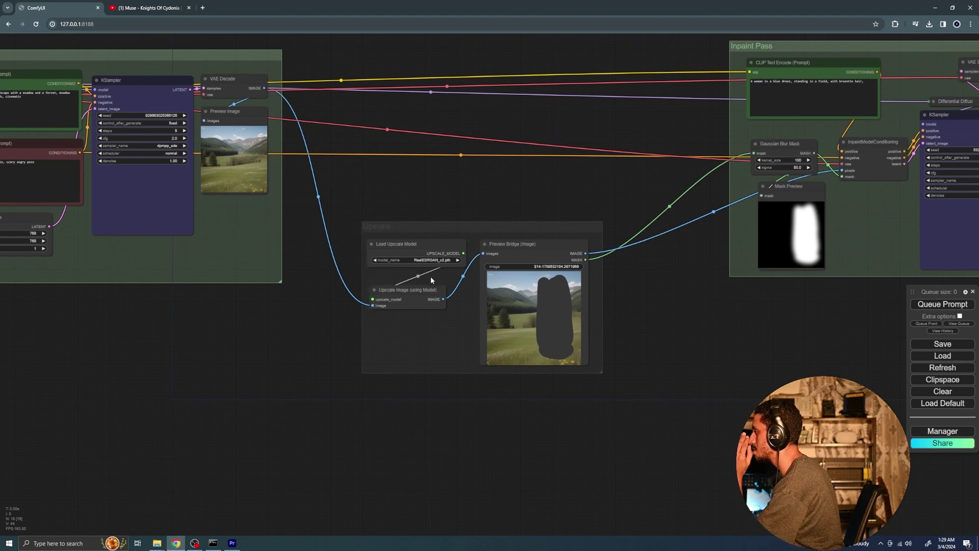
scroll(400, 341, up, 3)
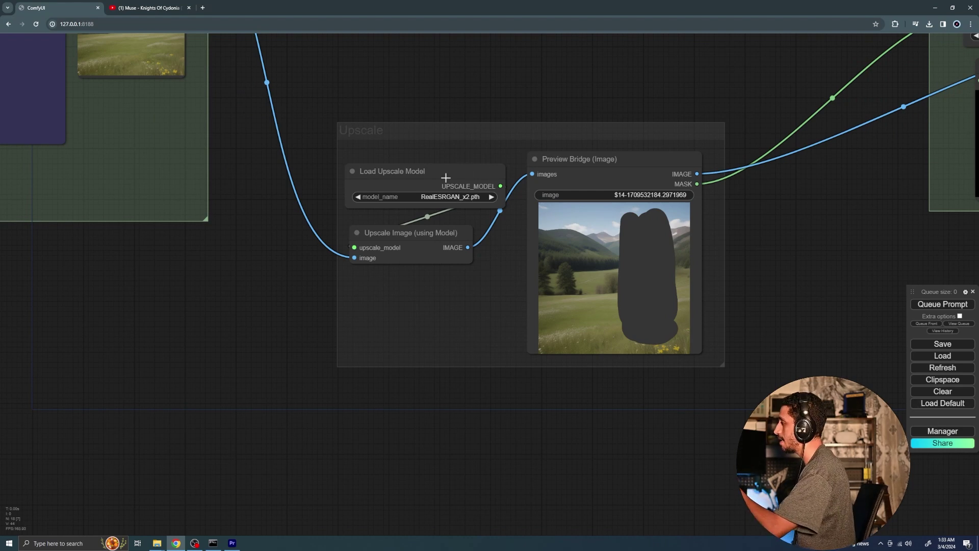
click(942, 431)
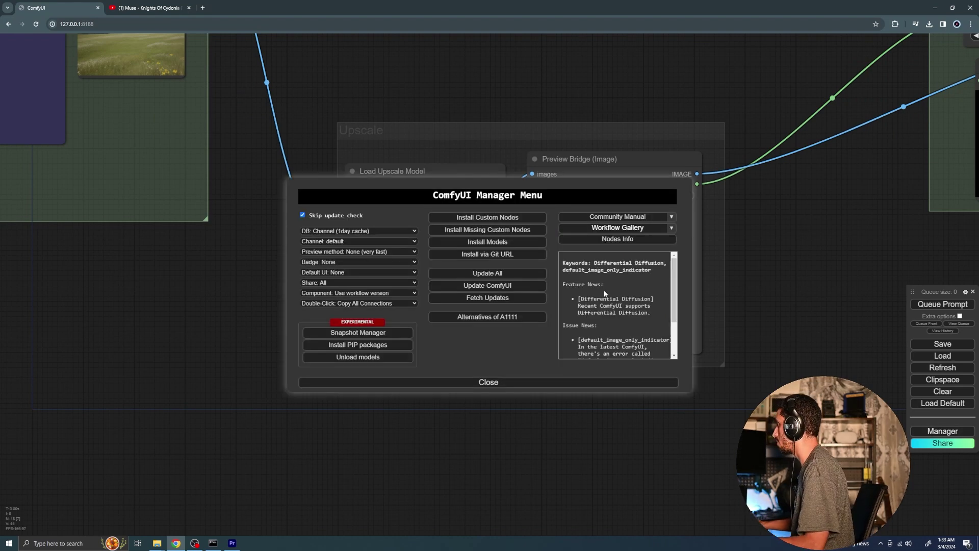
click(482, 252)
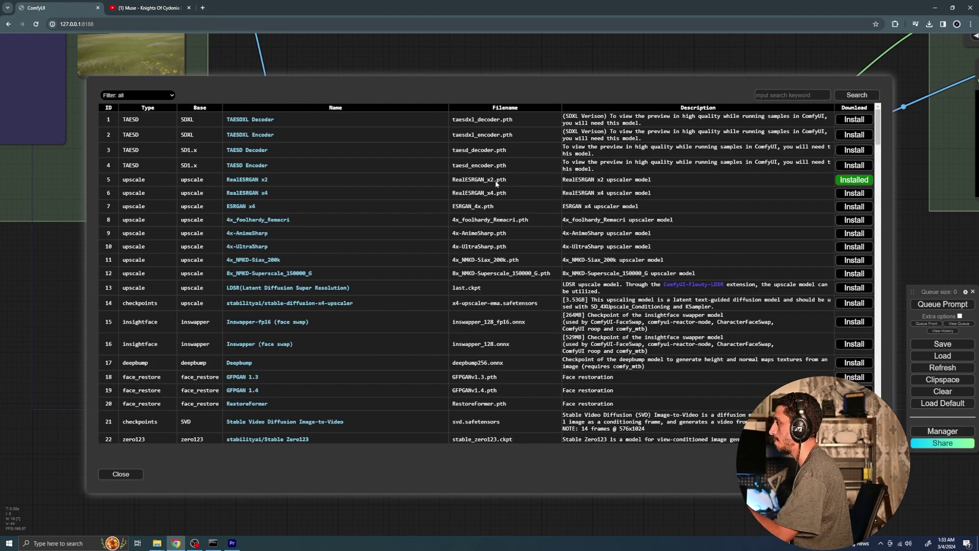
click(788, 97)
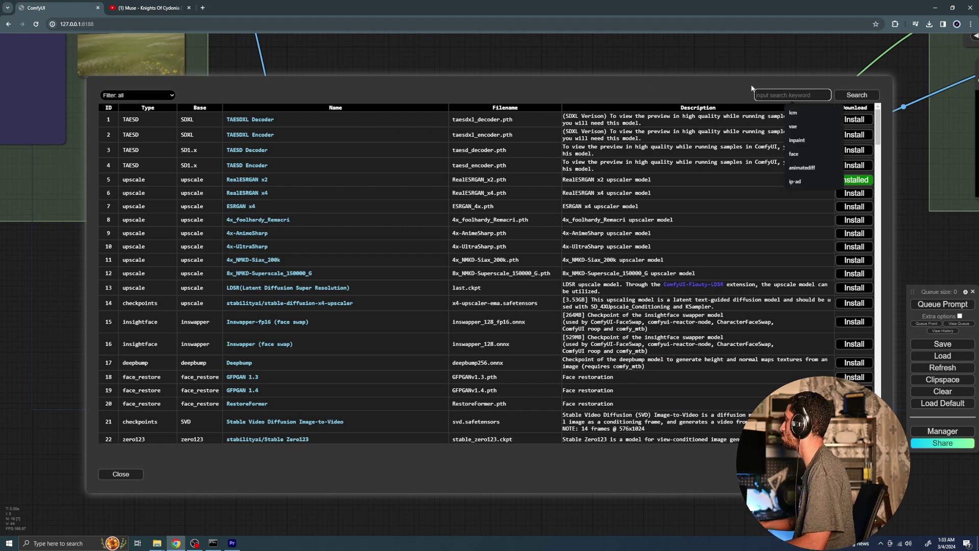
text(up)
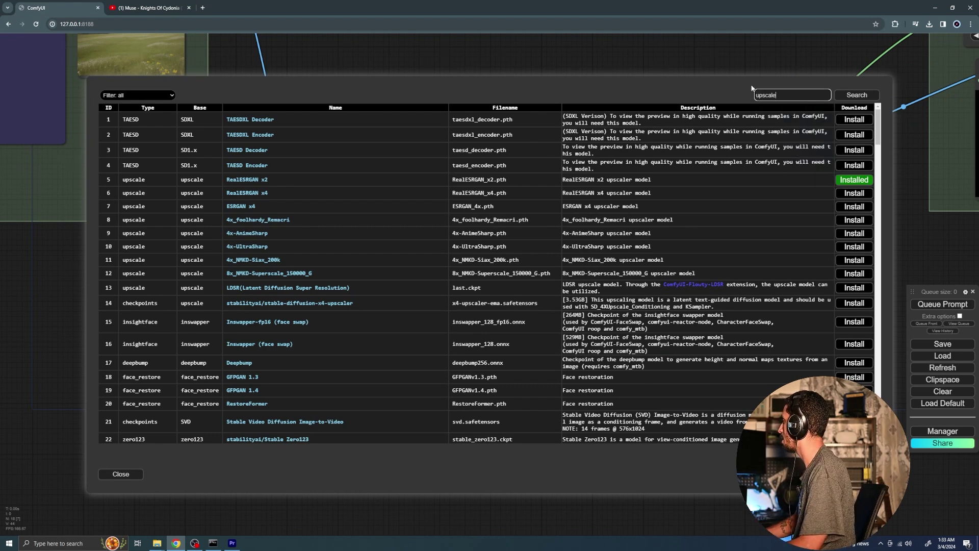
text(scale)
key(Return)
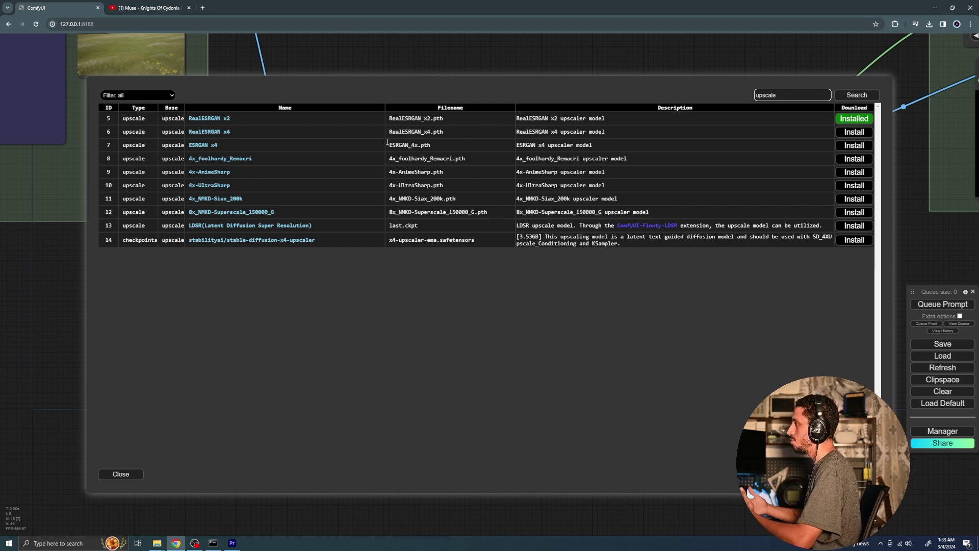
click(128, 470)
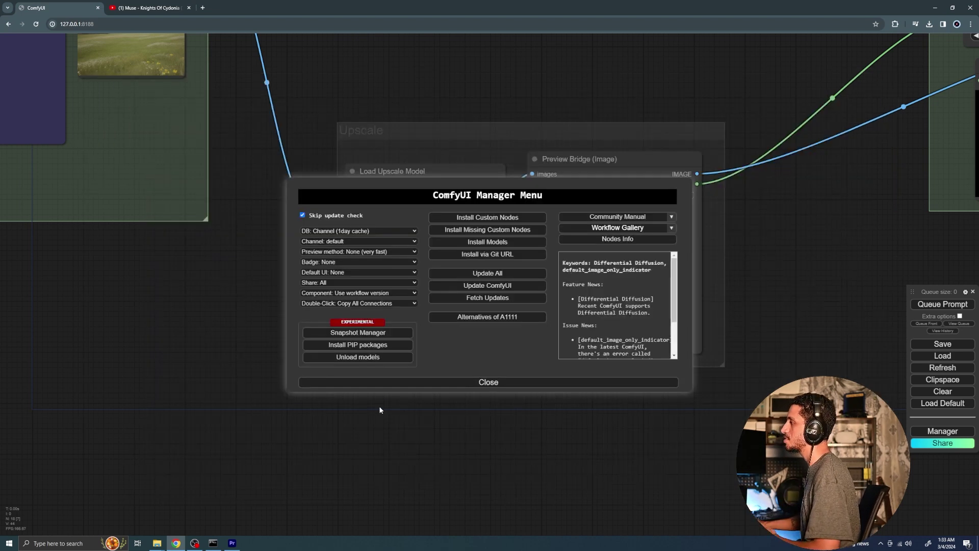
click(392, 384)
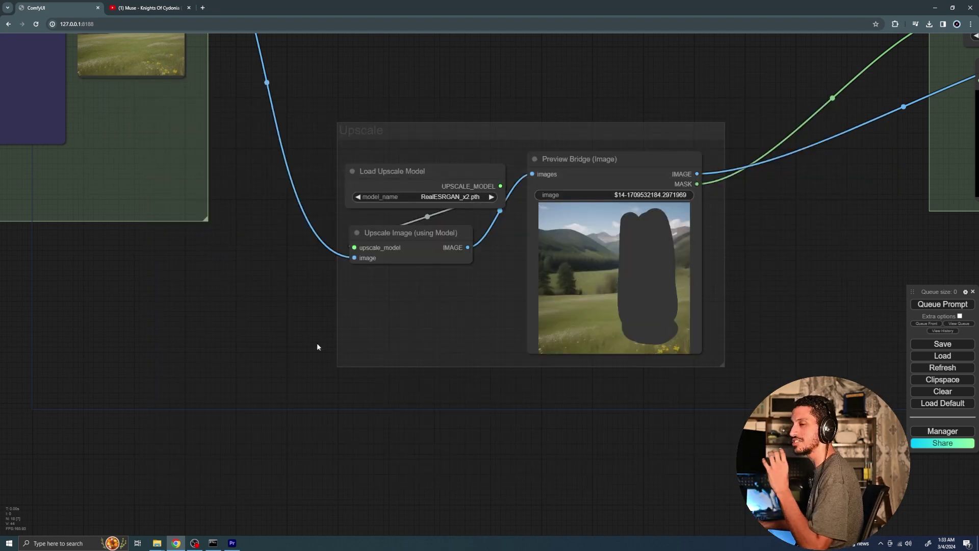
scroll(317, 344, down, 5)
drag(456, 159, 430, 168)
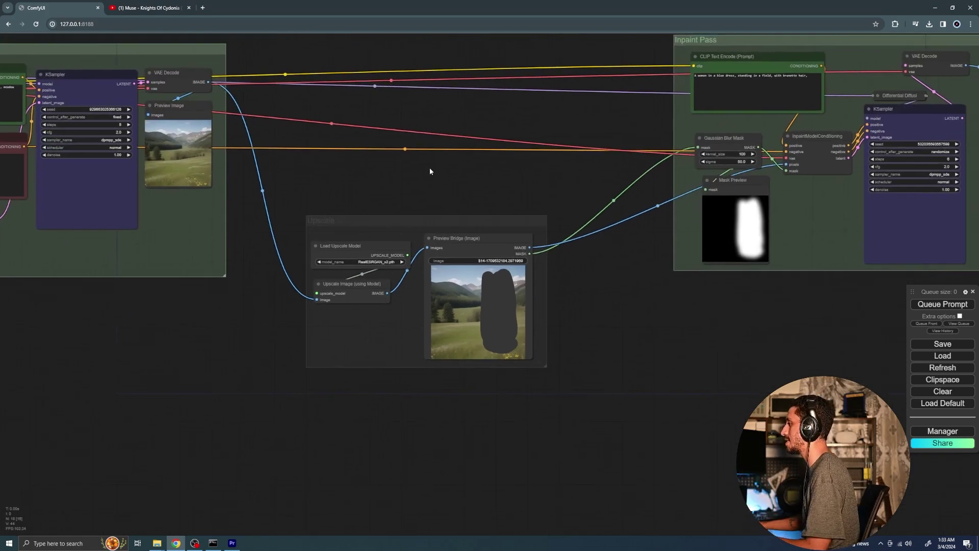
scroll(451, 184, up, 4)
drag(393, 196, 447, 134)
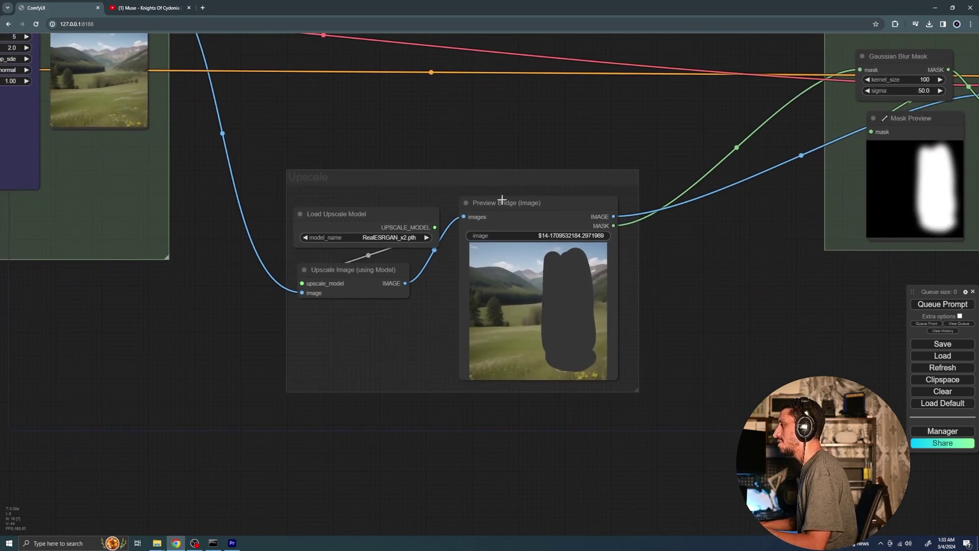
drag(503, 199, 497, 198)
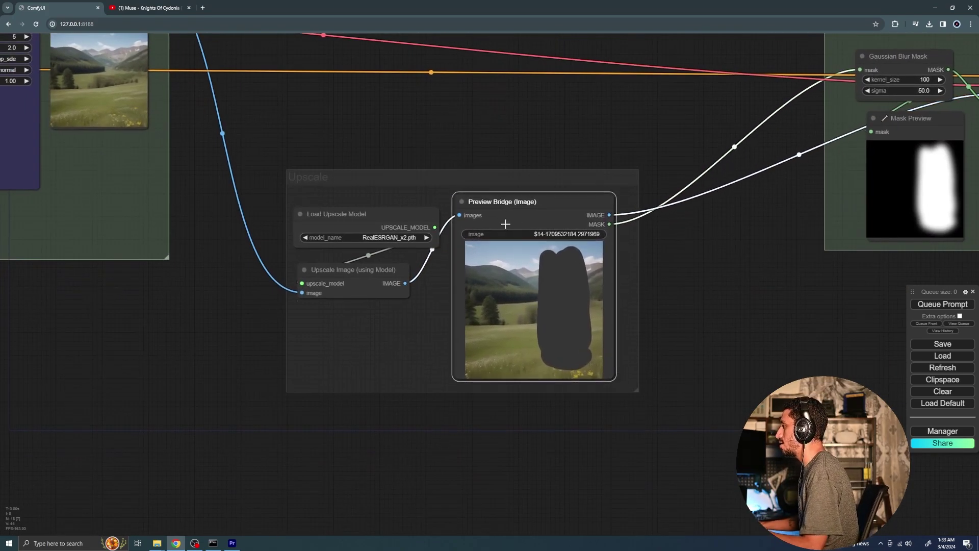
scroll(641, 342, up, 6)
drag(666, 289, 467, 261)
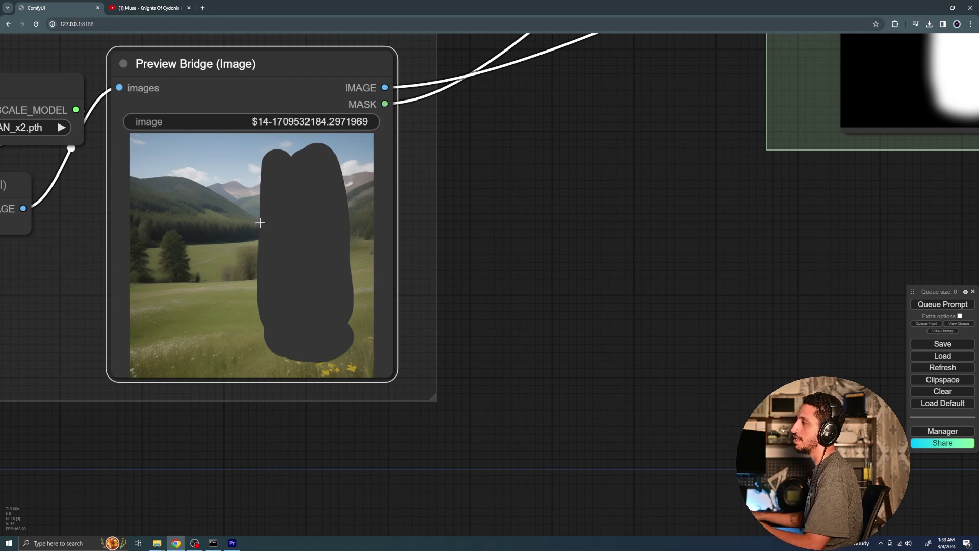
drag(493, 285, 595, 302)
click(595, 301)
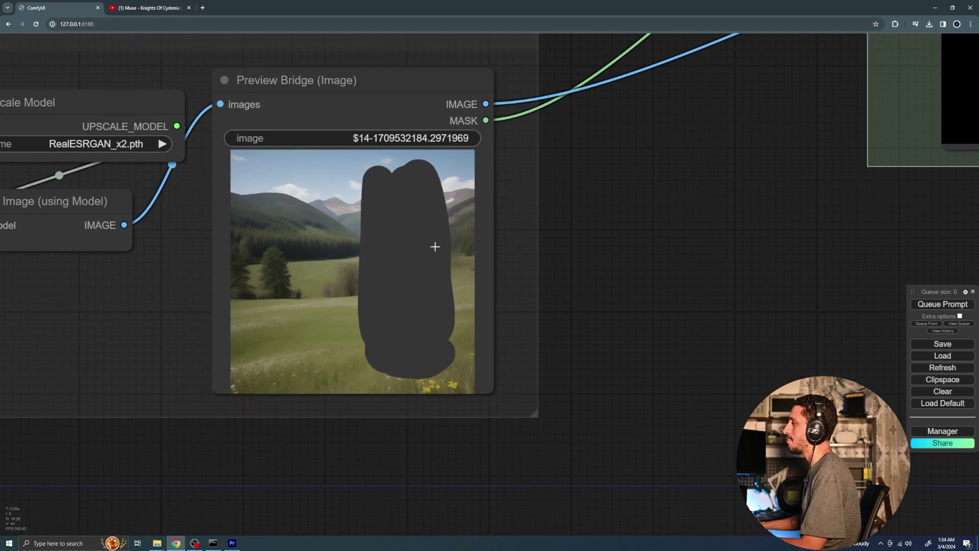
- Open Preview Bridge in MaskEditor, clear the old mask and paint a tall one on the left
right_click(425, 214)
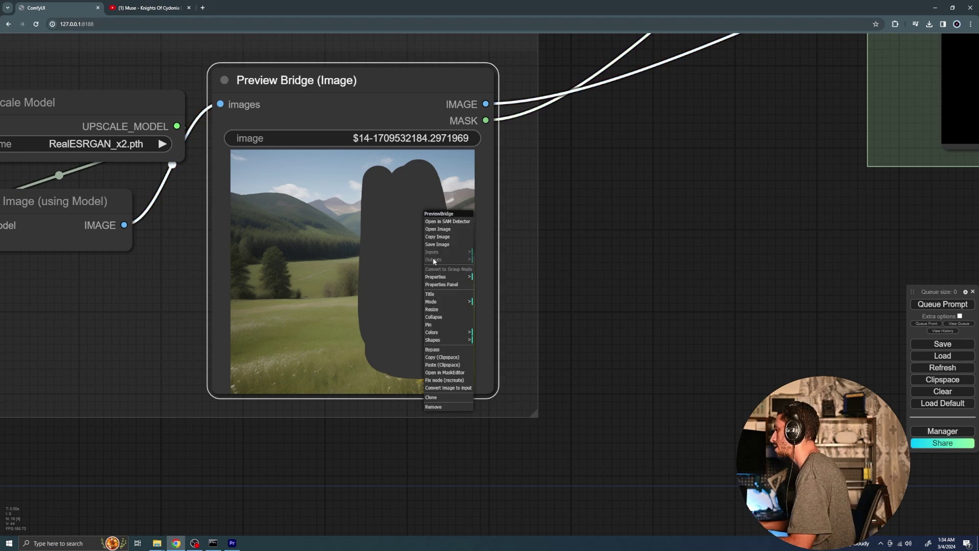
click(457, 373)
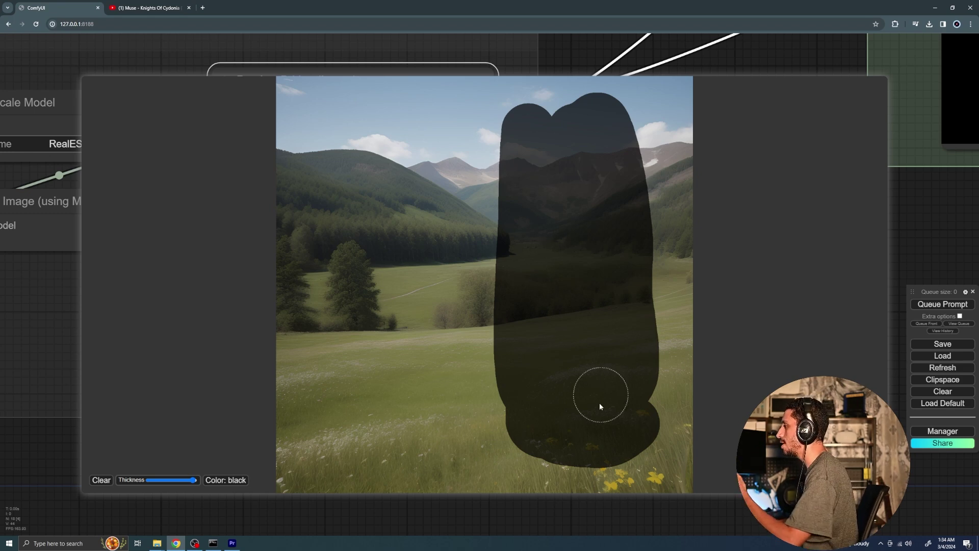
click(101, 480)
mouse_move(388, 204)
mouse_down()
mouse_move(354, 208)
mouse_move(354, 254)
mouse_move(387, 157)
mouse_move(315, 386)
mouse_move(438, 214)
mouse_move(344, 344)
mouse_move(421, 412)
mouse_move(336, 242)
mouse_move(435, 234)
mouse_move(357, 127)
mouse_up()
- Save the new left-side mask and queue an inpaint run with it
click(868, 480)
scroll(696, 286, down, 7)
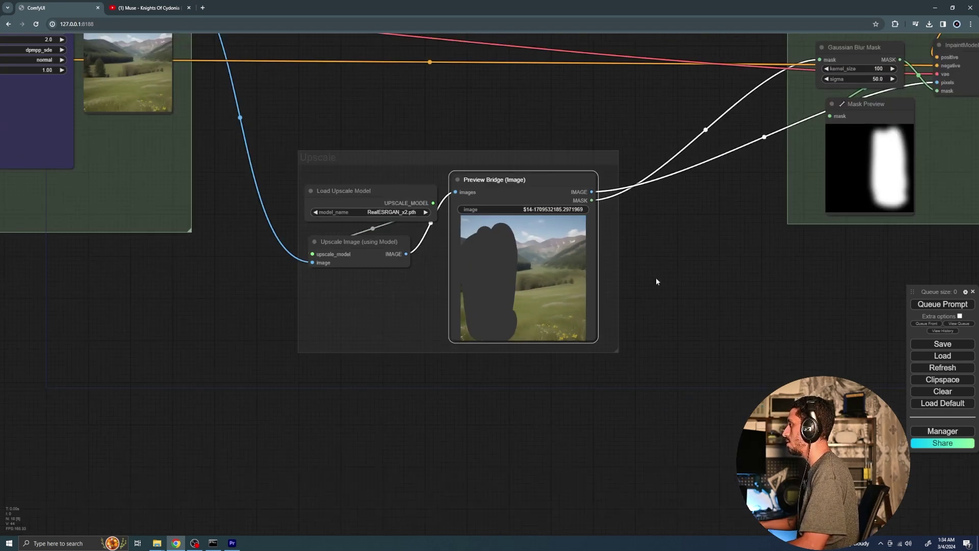
drag(647, 286, 510, 370)
drag(500, 326, 559, 275)
scroll(646, 249, down, 6)
drag(765, 272, 634, 332)
click(943, 304)
- Nudge the VAE Decode node slightly up and to the right
drag(698, 271, 554, 297)
scroll(502, 332, up, 3)
drag(671, 412, 592, 426)
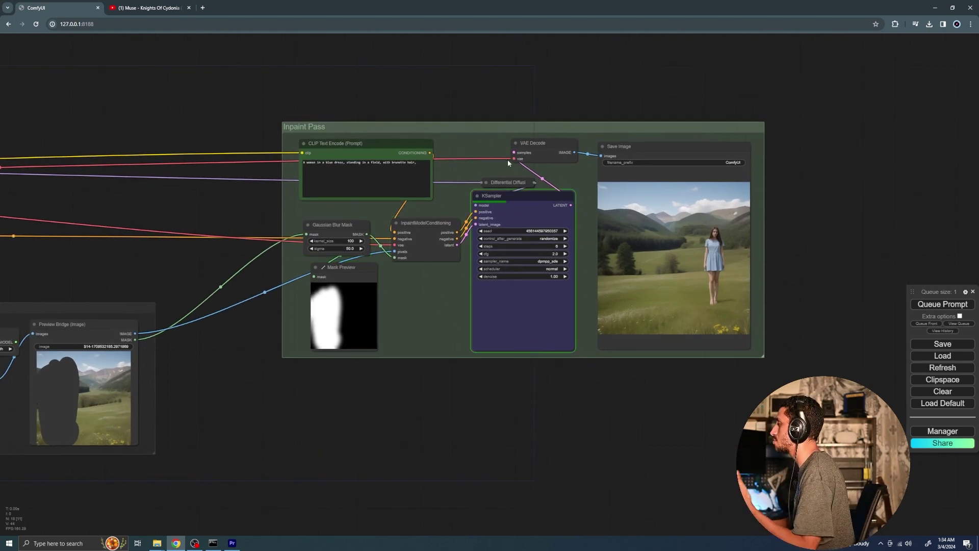
drag(530, 155, 541, 148)
- Expand the collapsed Differential Diffusion node and position it above the KSampler
scroll(491, 183, up, 3)
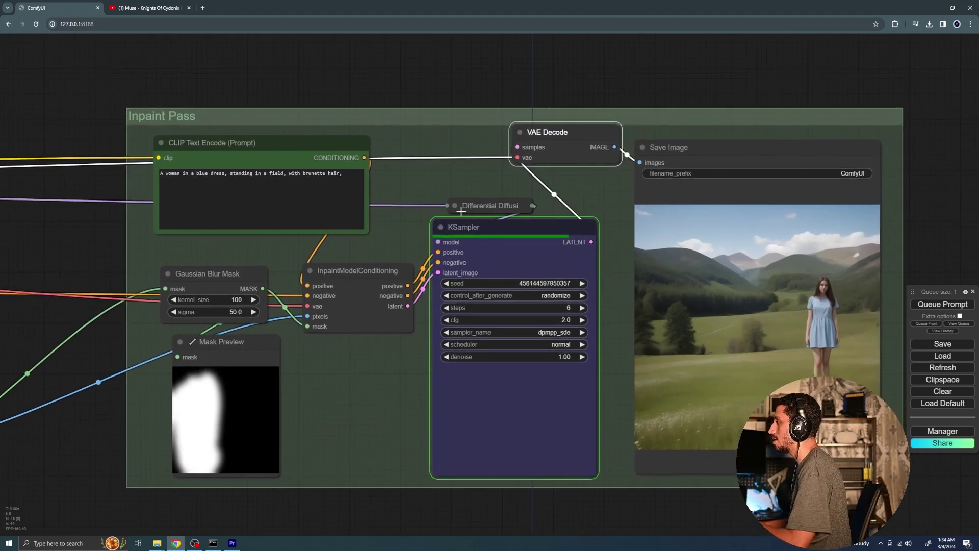
click(454, 206)
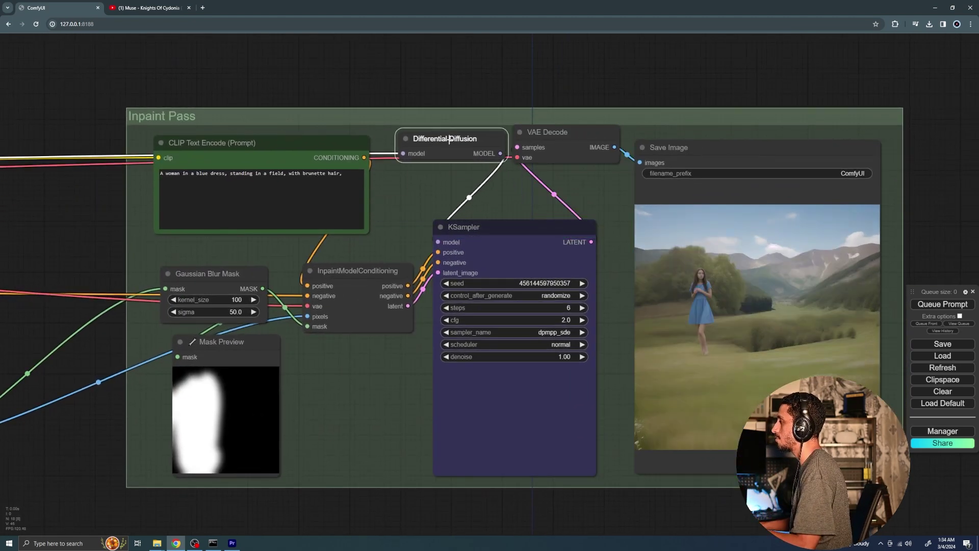
drag(447, 144, 477, 193)
scroll(574, 335, up, 4)
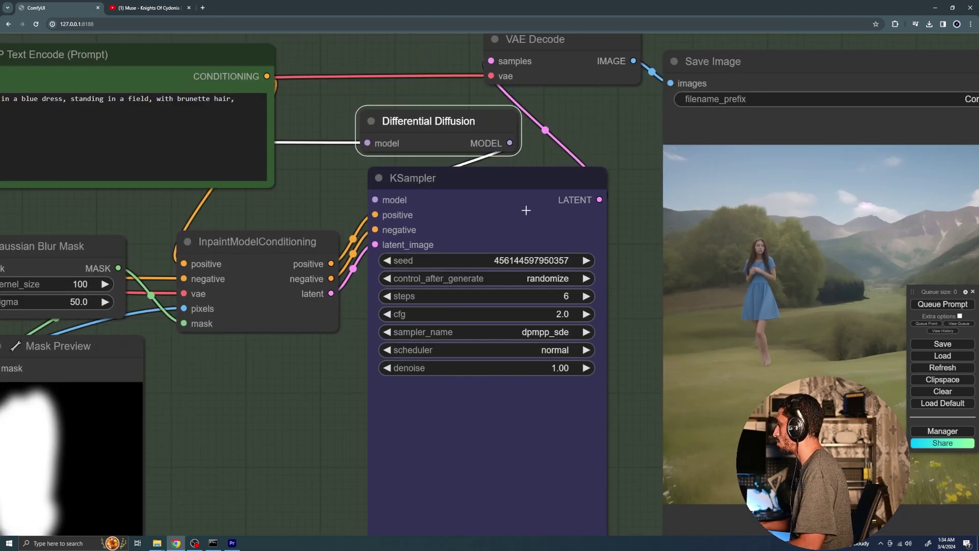
scroll(525, 201, down, 4)
drag(465, 148, 471, 154)
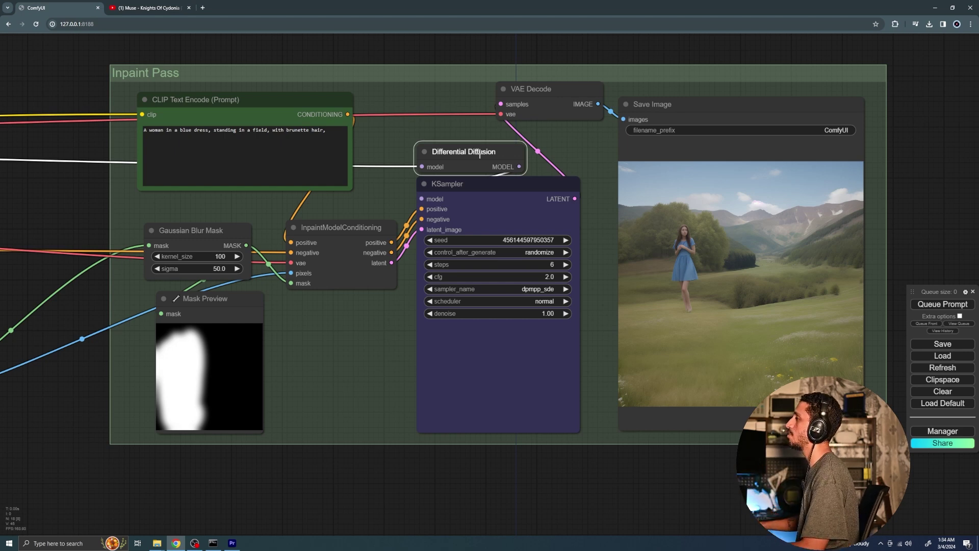
scroll(447, 159, down, 3)
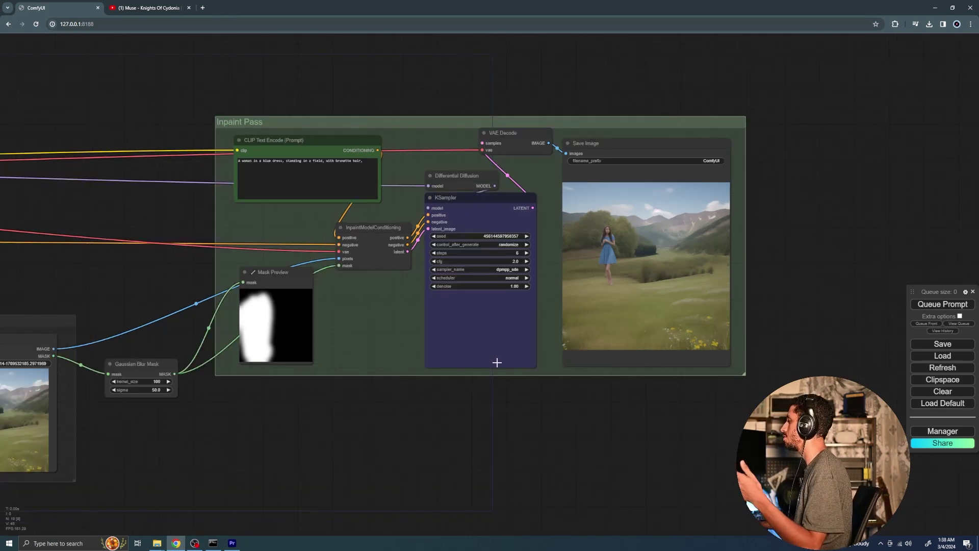
- Pan across the workflow to the Upscale group and box-select its nodes
drag(467, 399, 513, 407)
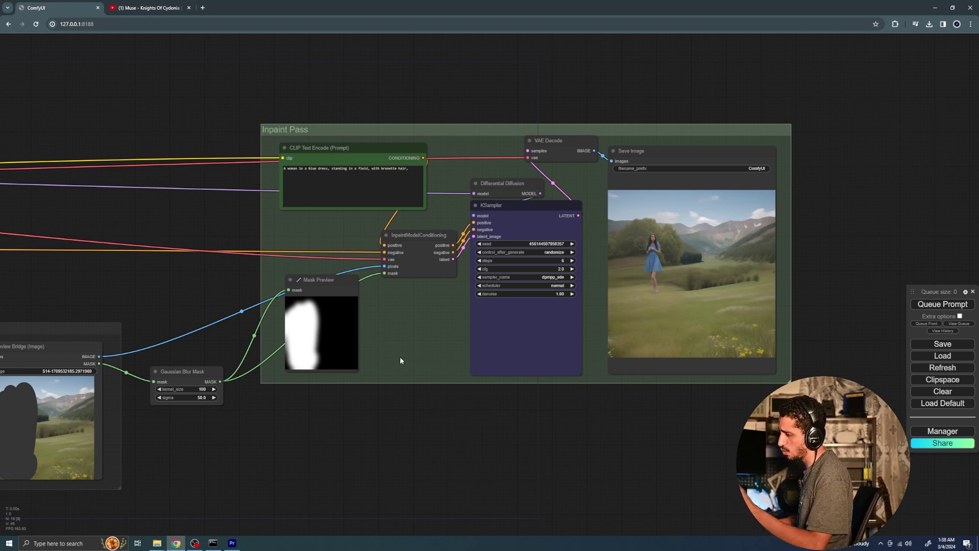
drag(372, 463, 465, 452)
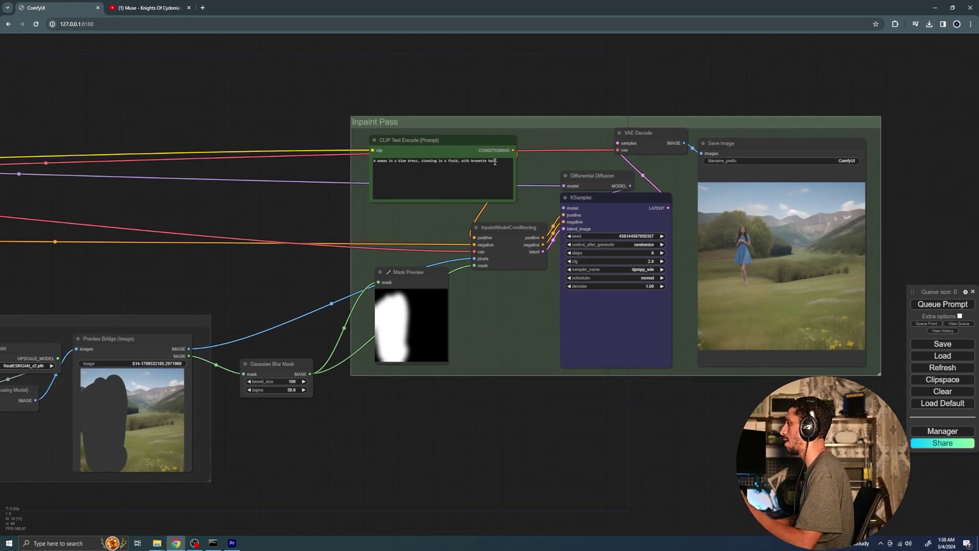
drag(628, 208, 438, 203)
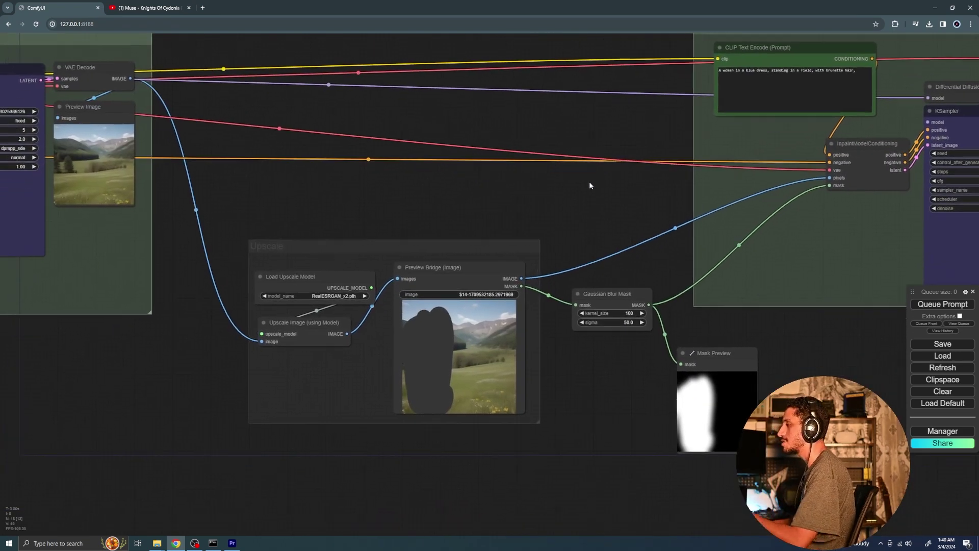
drag(693, 381, 450, 400)
drag(713, 382, 634, 406)
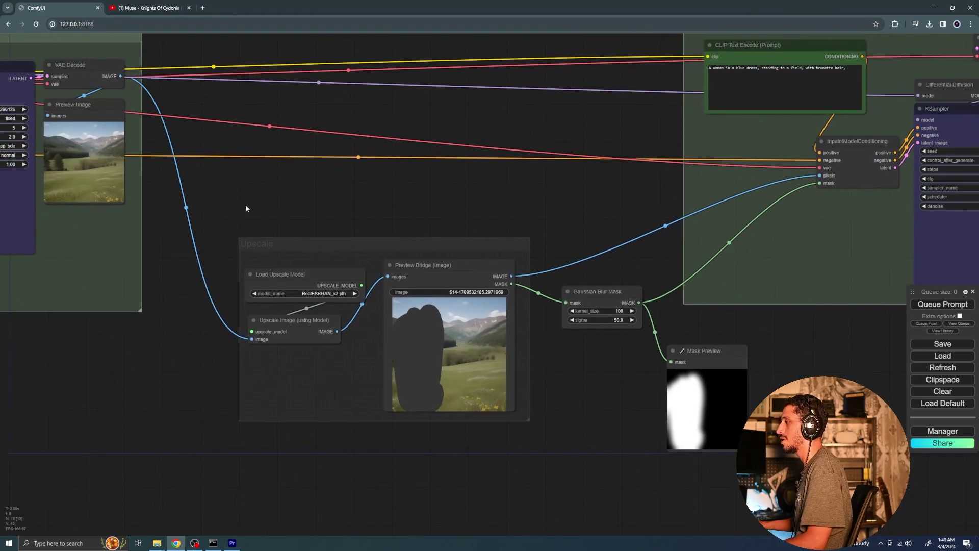
ctrl+drag(235, 204, 355, 344)
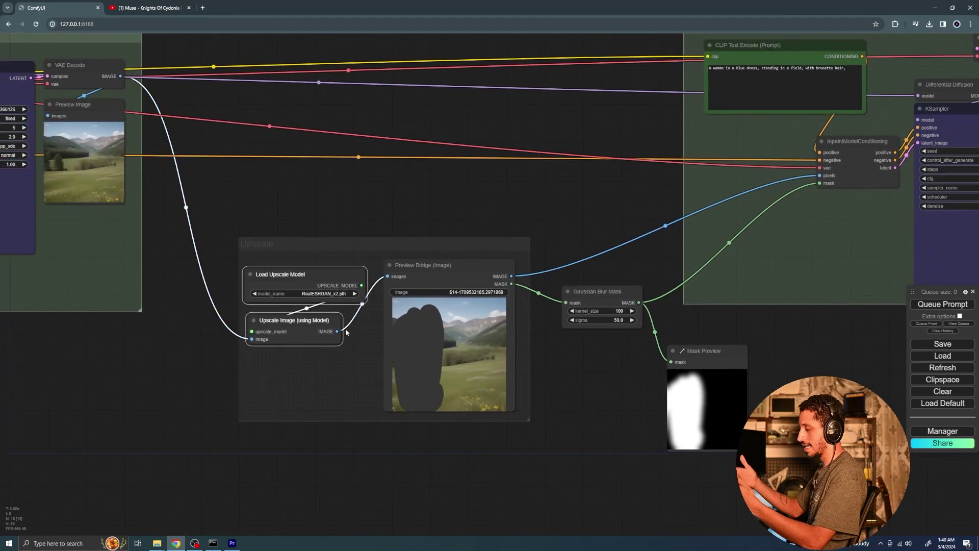
- Bypass the two upscale nodes with Ctrl+B and queue a run
key(ctrl+b)
scroll(540, 161, down, 7)
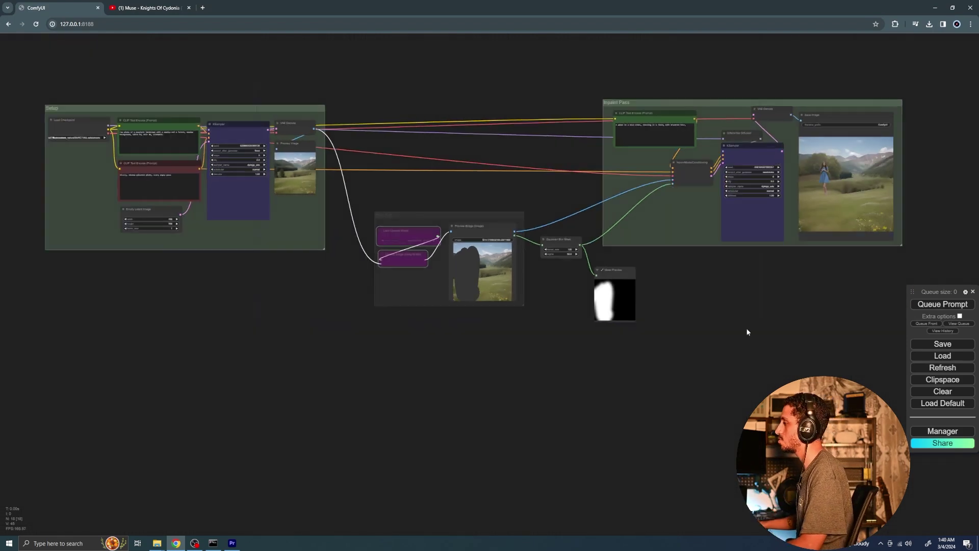
drag(782, 318, 583, 384)
scroll(658, 338, up, 3)
click(929, 305)
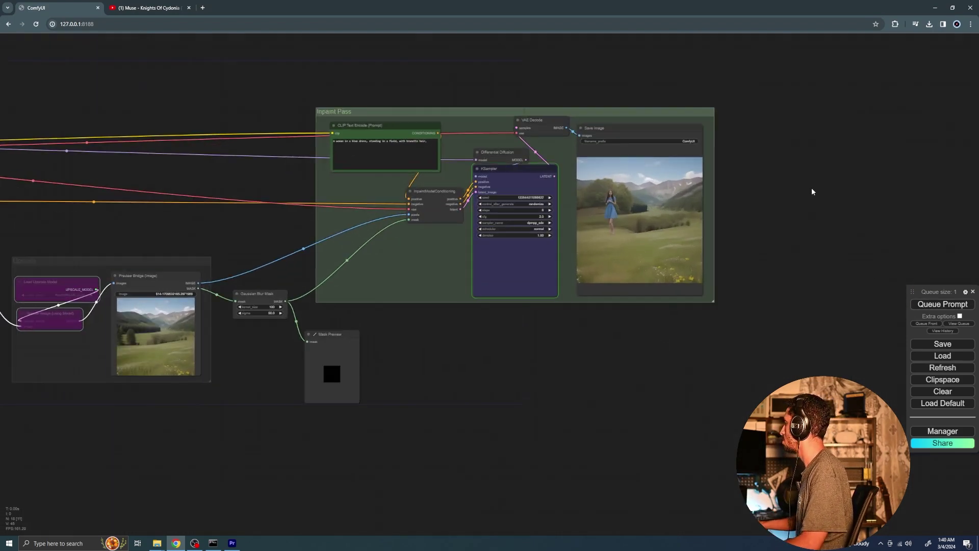
- In MaskEditor, paint a mask over the left of the Preview Bridge image and save it
scroll(400, 341, up, 4)
drag(434, 357, 678, 340)
drag(803, 335, 529, 375)
drag(234, 398, 526, 341)
drag(417, 345, 692, 290)
scroll(510, 308, up, 7)
right_click(491, 213)
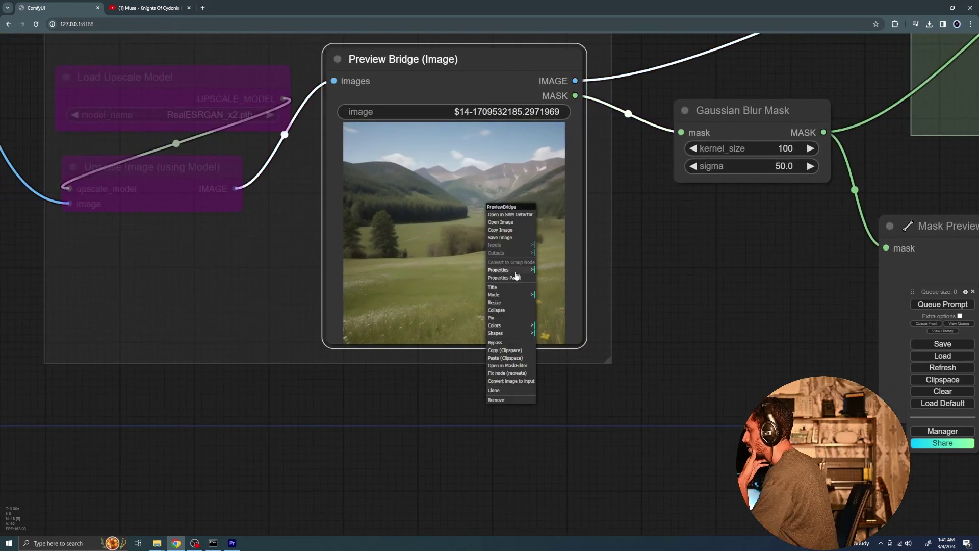
click(523, 367)
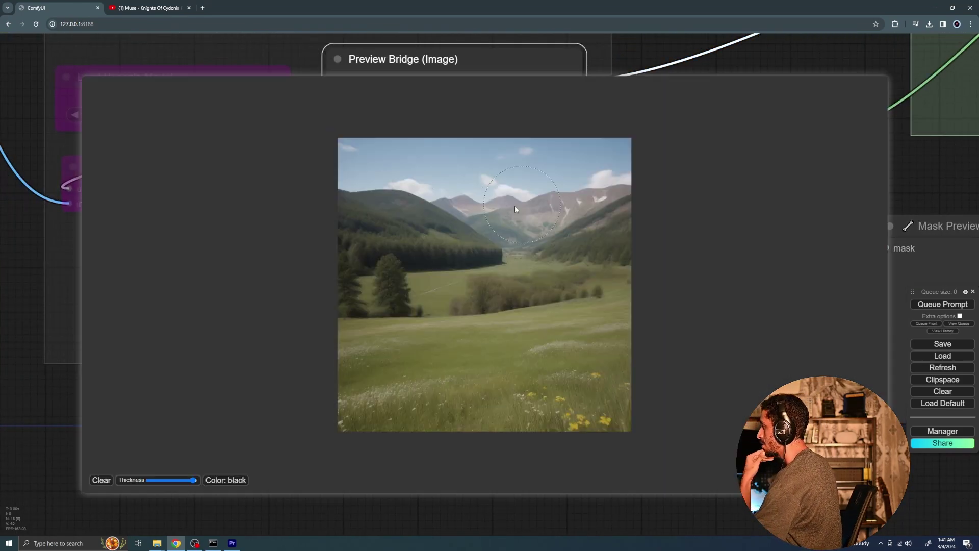
mouse_move(411, 232)
mouse_down()
mouse_move(423, 302)
mouse_move(428, 263)
mouse_move(423, 234)
mouse_move(408, 344)
mouse_move(428, 280)
mouse_up()
click(854, 480)
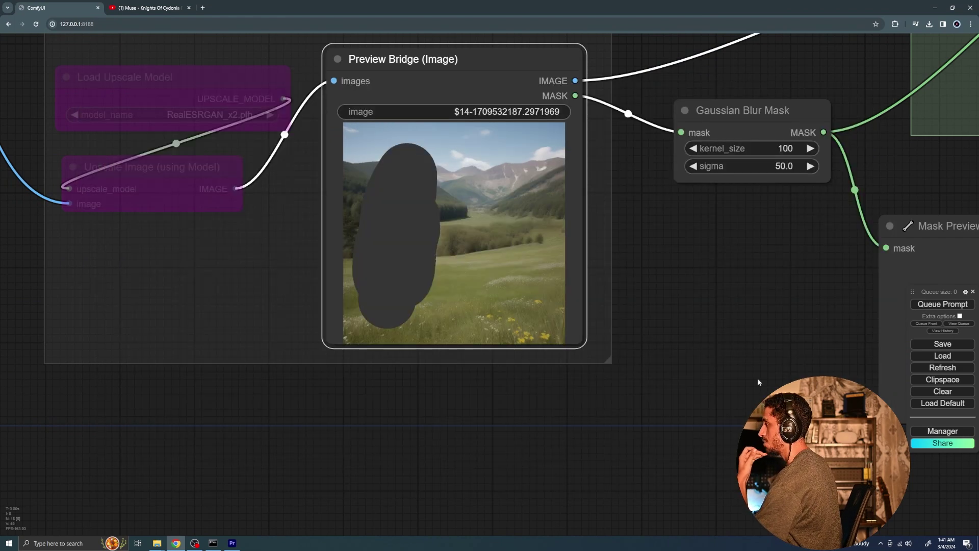
- Queue the inpaint workflow with the new mask
drag(742, 323, 492, 316)
scroll(532, 245, down, 9)
drag(886, 240, 734, 317)
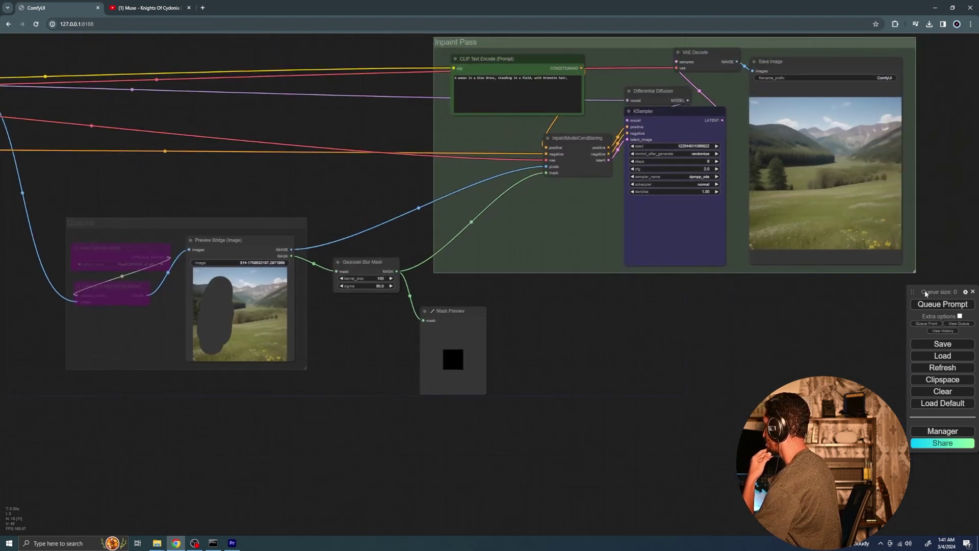
click(943, 304)
- Queue three more inpaint generations while viewing the KSampler and Save Image
drag(848, 301, 669, 348)
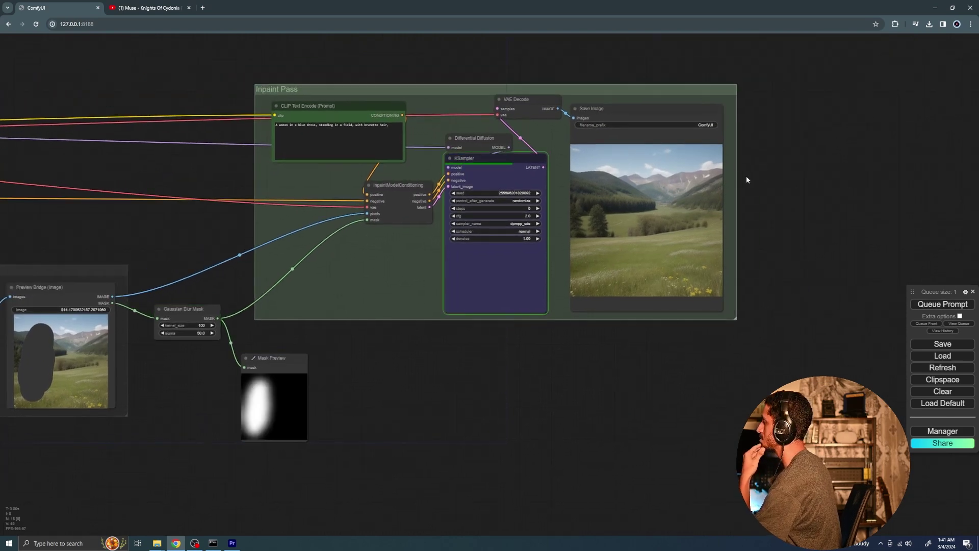
scroll(752, 191, down, 2)
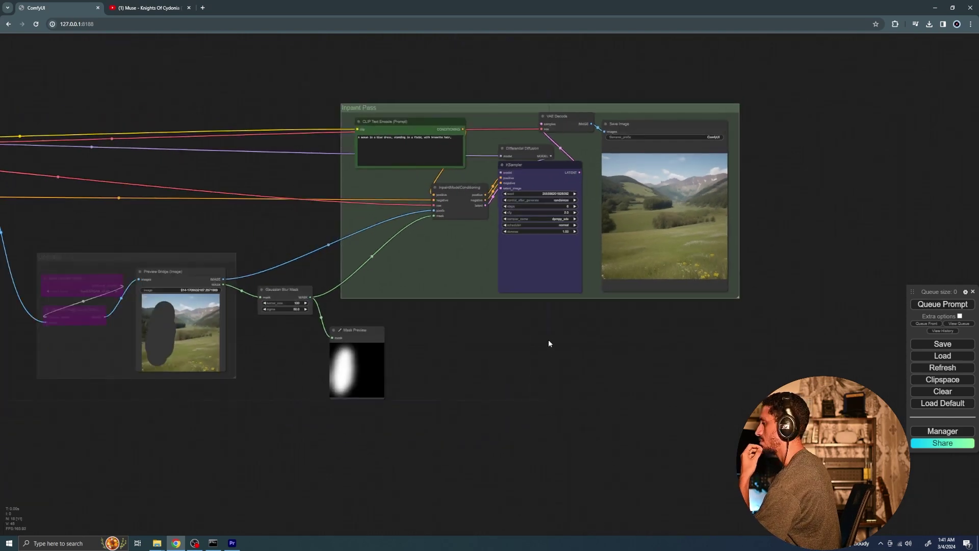
drag(552, 342, 697, 335)
click(925, 306)
drag(828, 329, 635, 326)
scroll(688, 282, up, 5)
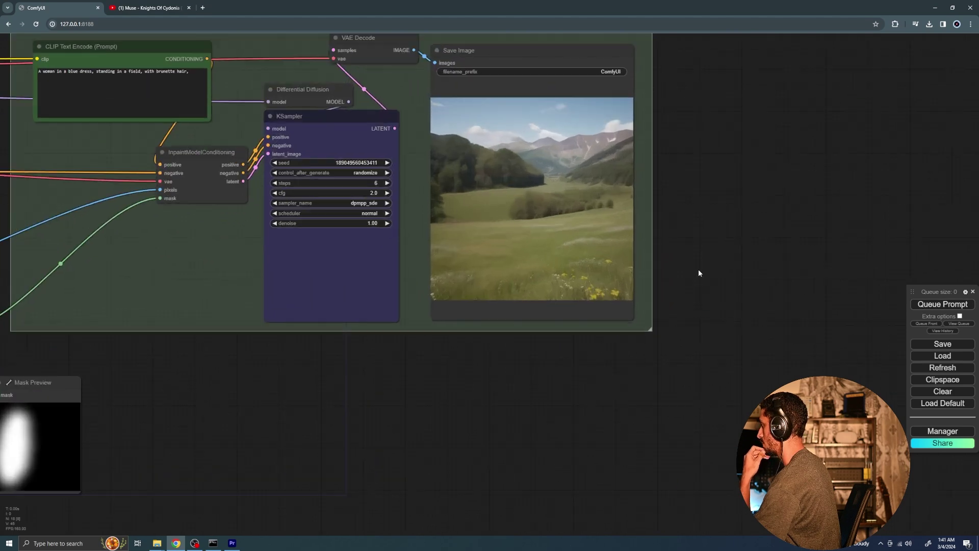
drag(844, 317, 895, 317)
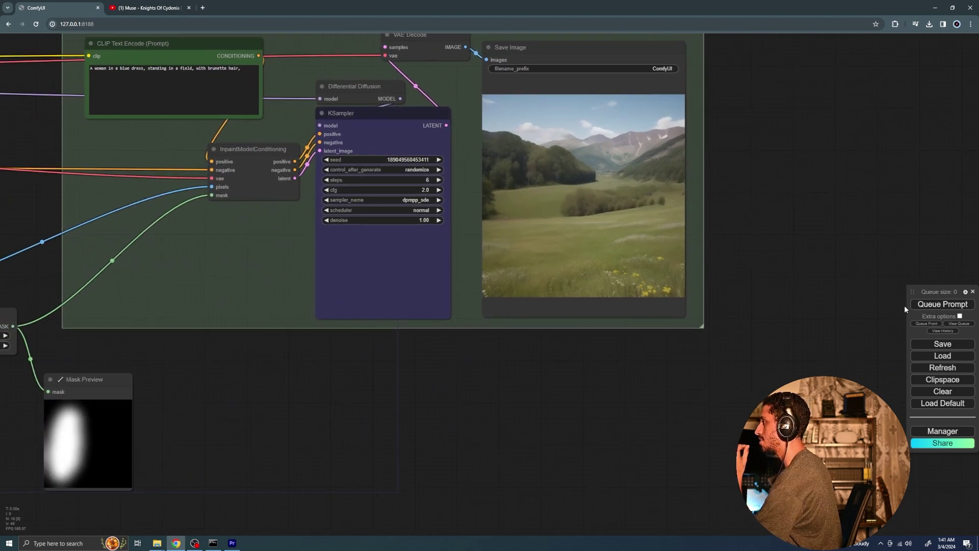
click(925, 306)
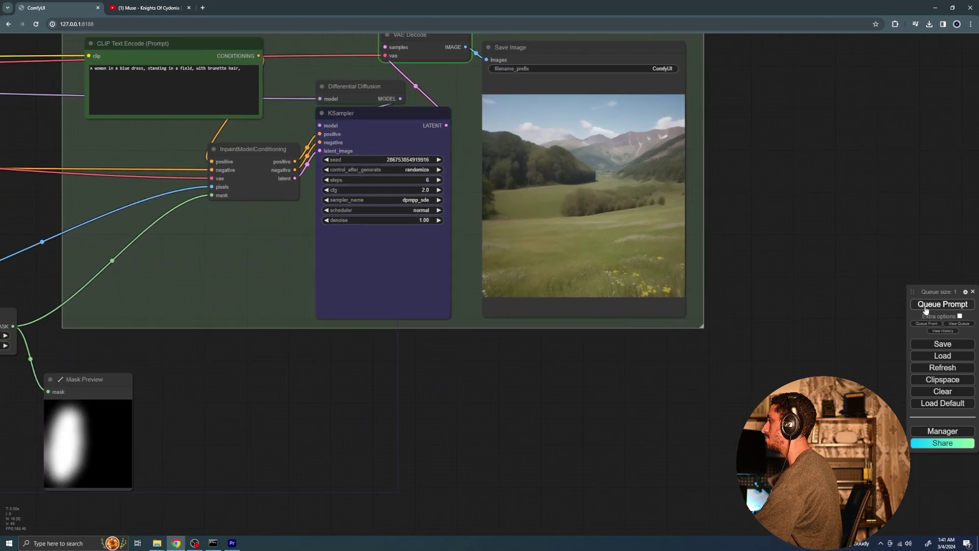
click(926, 306)
- Select both bypassed upscale nodes in the Upscale group
drag(512, 402, 720, 384)
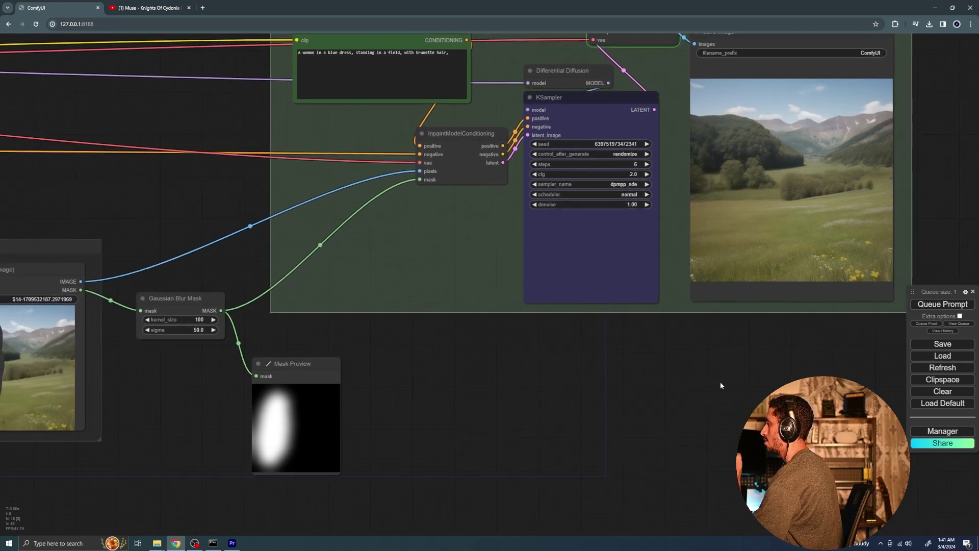
scroll(630, 380, down, 5)
drag(316, 459, 581, 432)
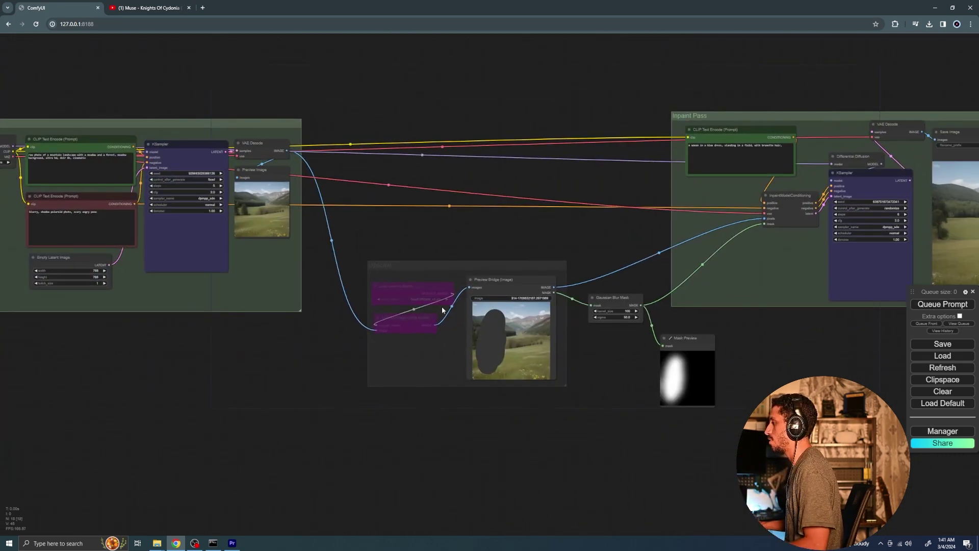
drag(409, 263, 414, 345)
- Re-enable the upscale nodes with Ctrl+B and queue a run to upscale the meadow
key(ctrl+b)
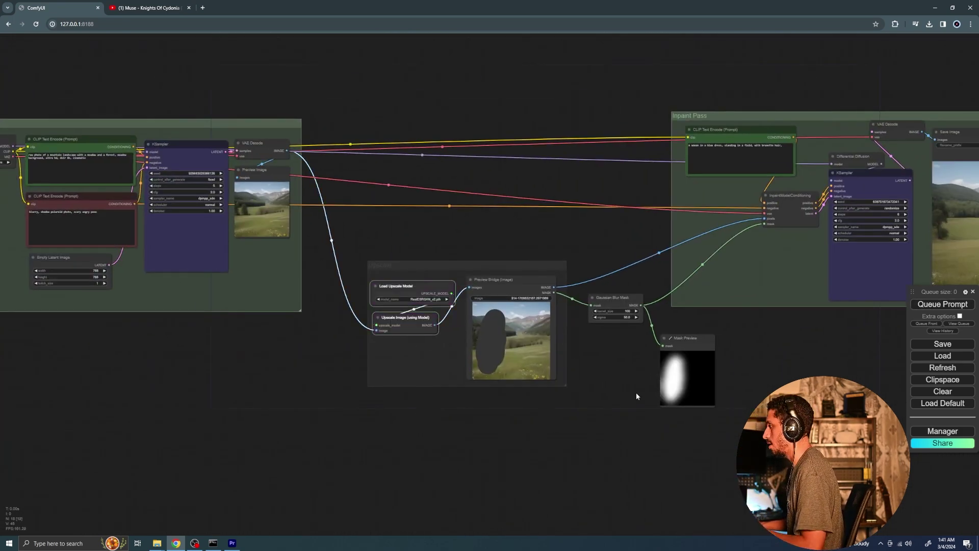
drag(719, 364, 567, 352)
drag(674, 400, 885, 354)
scroll(674, 352, up, 4)
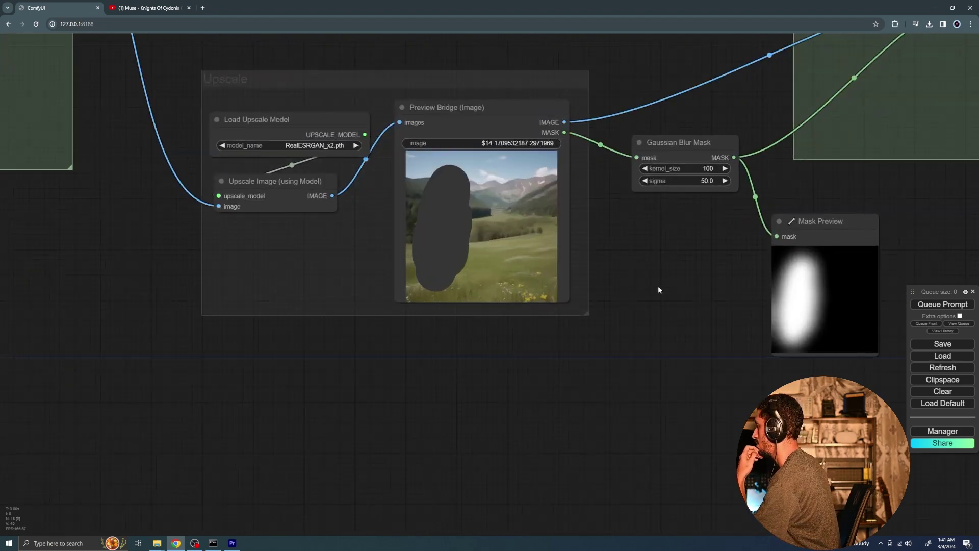
drag(651, 278, 728, 340)
click(943, 304)
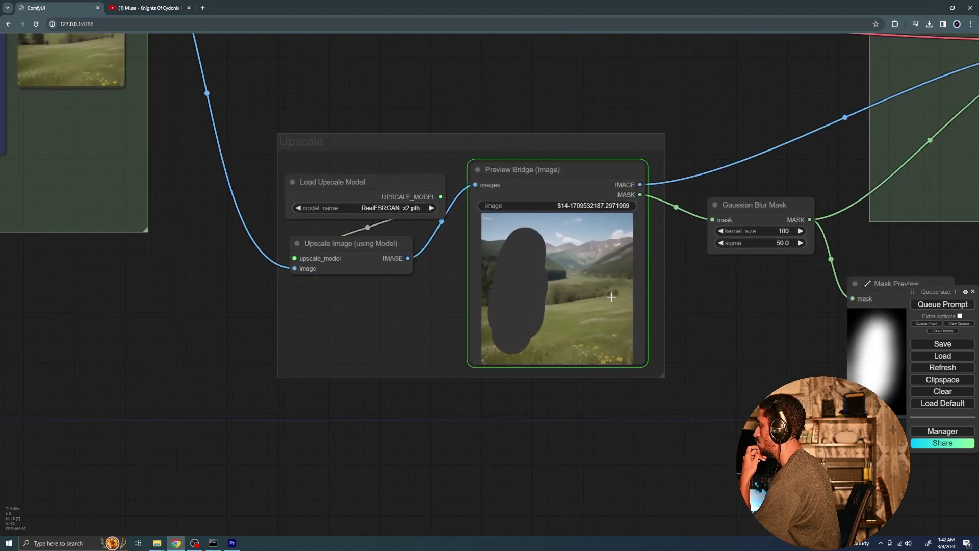
- Paint a tall mask down the left of the upscaled image in MaskEditor and save
scroll(714, 317, up, 5)
right_click(485, 282)
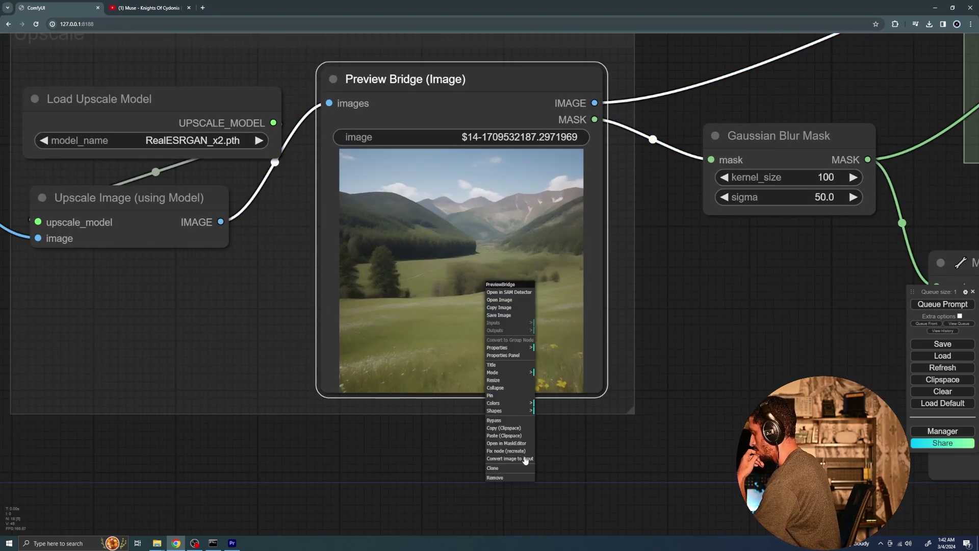
click(493, 443)
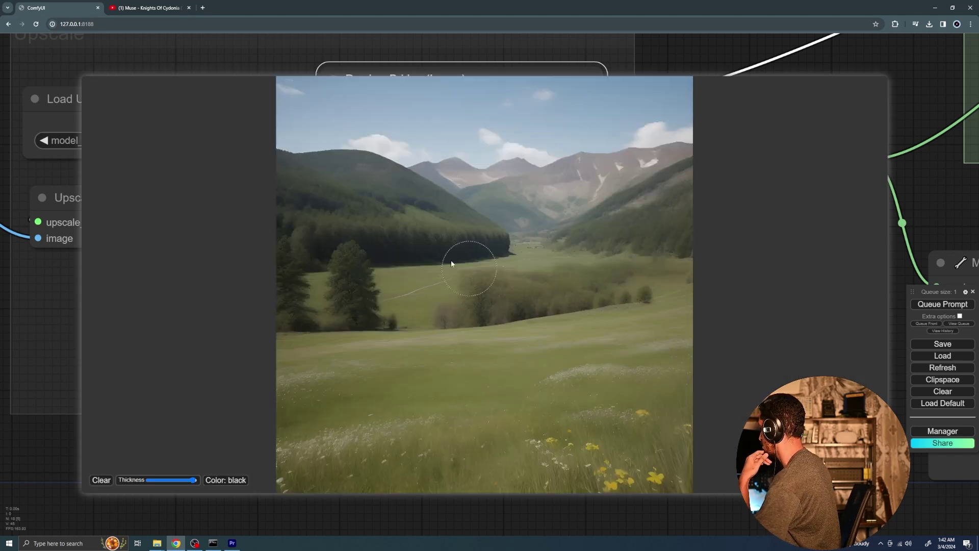
mouse_move(352, 163)
mouse_down()
mouse_move(332, 192)
mouse_move(367, 183)
mouse_move(380, 71)
mouse_move(365, 491)
mouse_move(388, 63)
mouse_move(372, 173)
mouse_move(413, 393)
mouse_move(450, 357)
mouse_up()
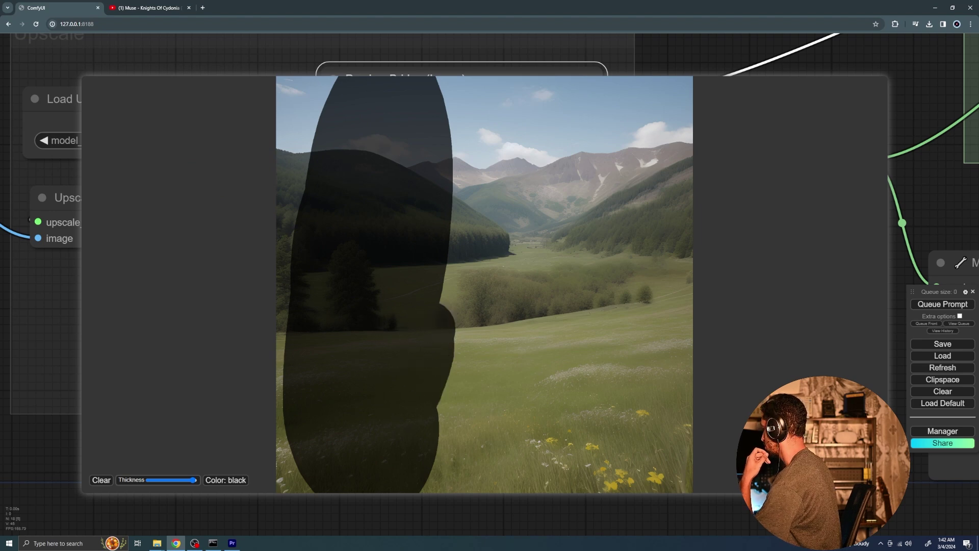
click(855, 480)
- Queue the inpaint run with the new mask and frame the KSampler and Save Image
scroll(836, 278, down, 7)
click(935, 303)
drag(797, 316, 497, 324)
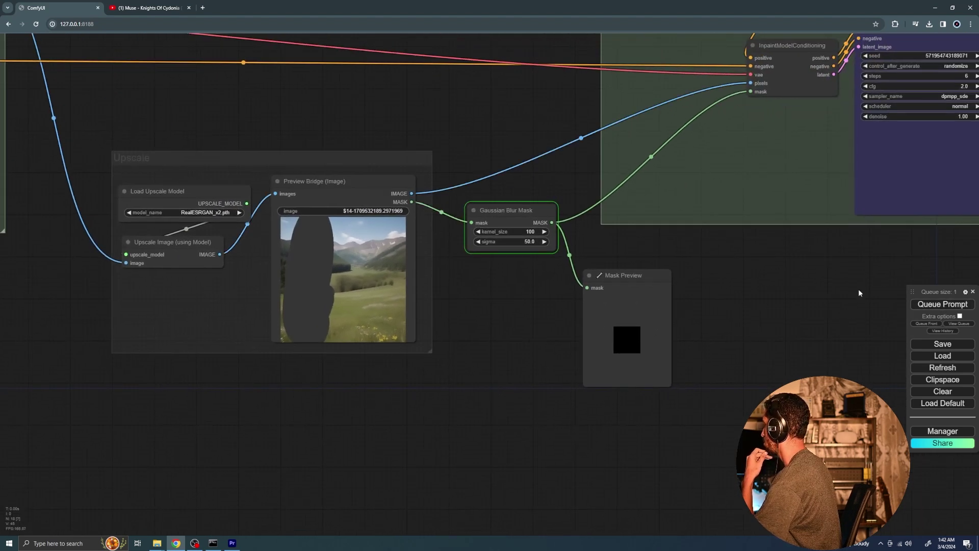
drag(871, 289, 599, 319)
drag(846, 273, 617, 322)
- Pan and zoom around the workflow to inspect the blue-dressed brunette woman in Save Image
scroll(619, 322, down, 2)
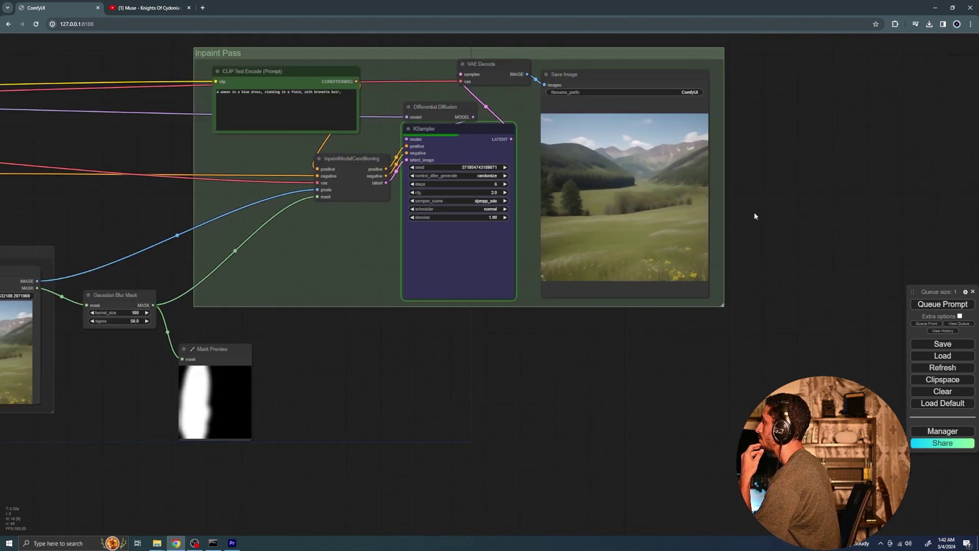
scroll(755, 214, up, 2)
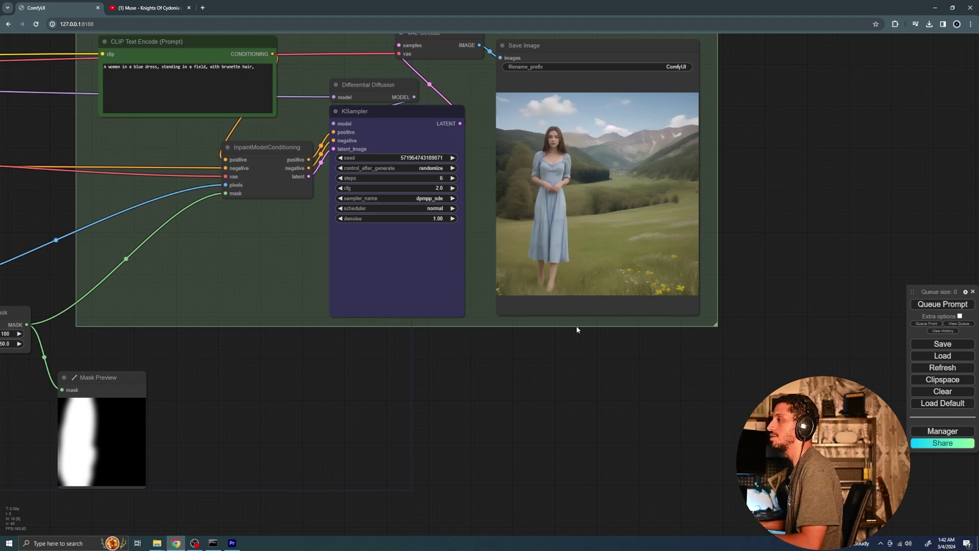
scroll(564, 342, down, 4)
drag(540, 393, 660, 353)
drag(272, 249, 457, 245)
drag(347, 248, 678, 246)
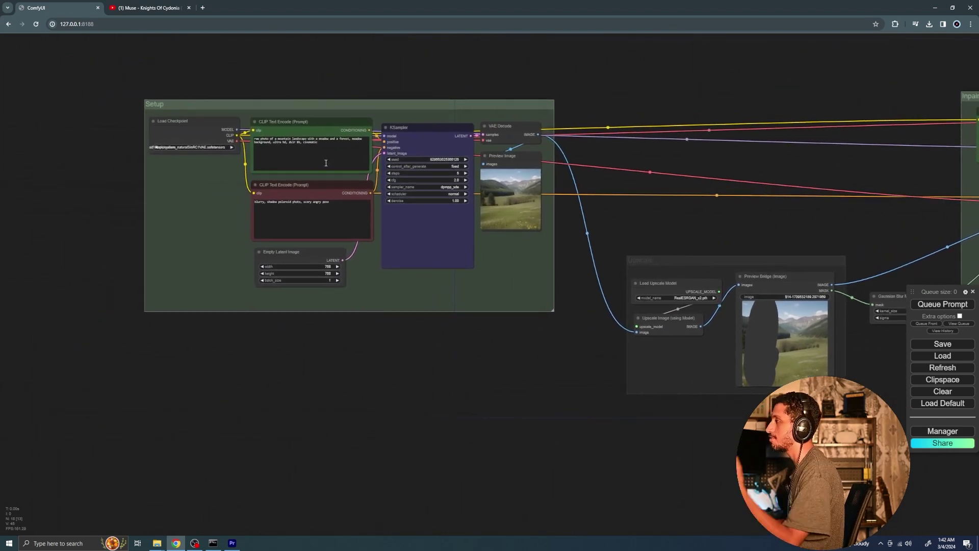
drag(643, 191, 493, 168)
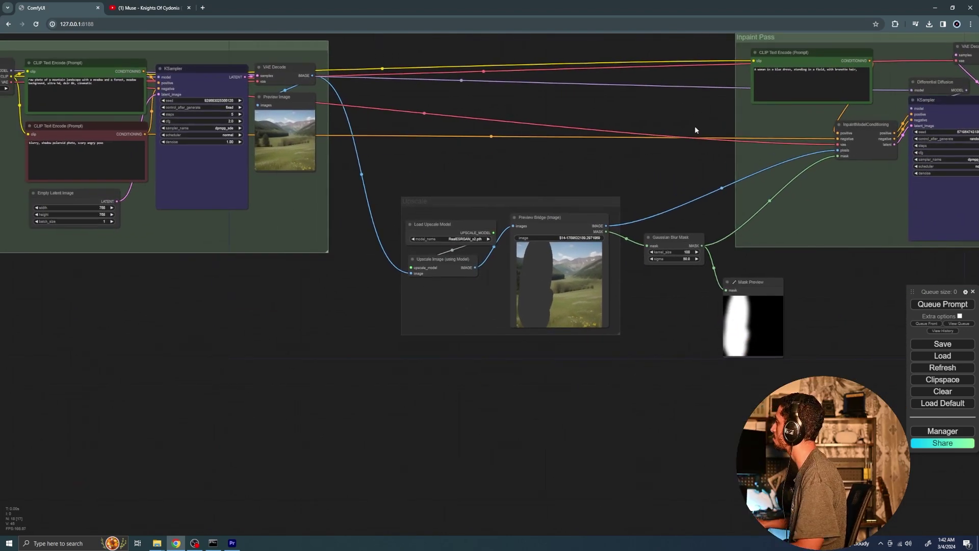
drag(702, 122, 317, 196)
scroll(794, 199, up, 5)
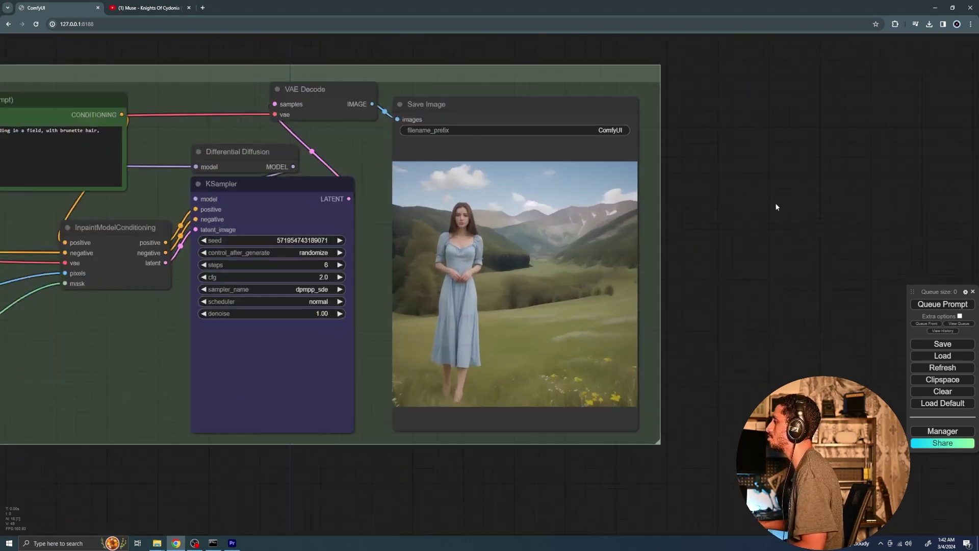
scroll(694, 256, up, 2)
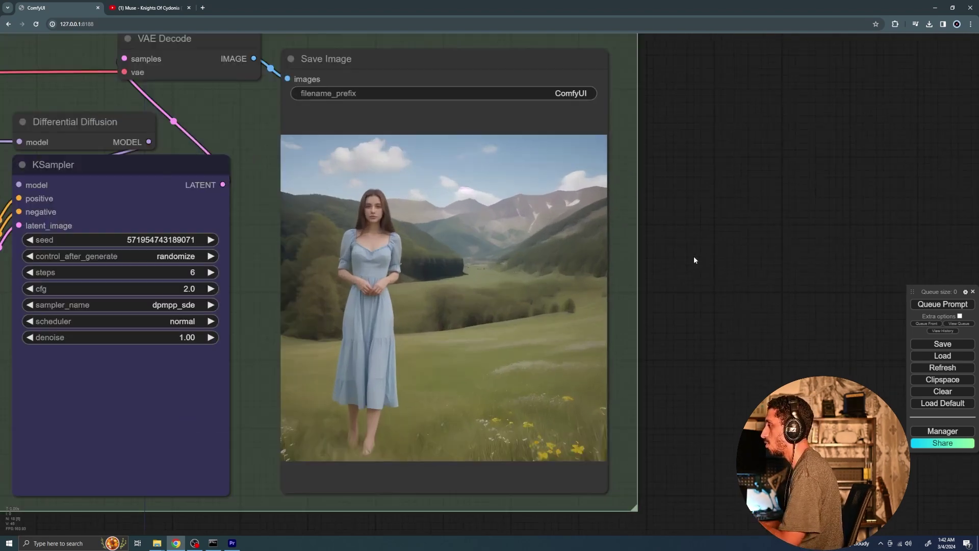
drag(694, 256, 769, 243)
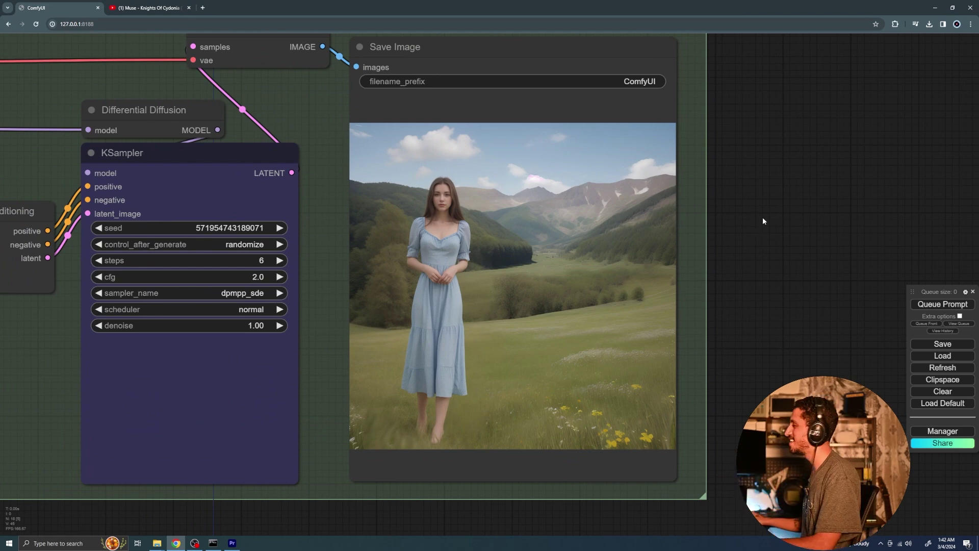
scroll(776, 213, down, 4)
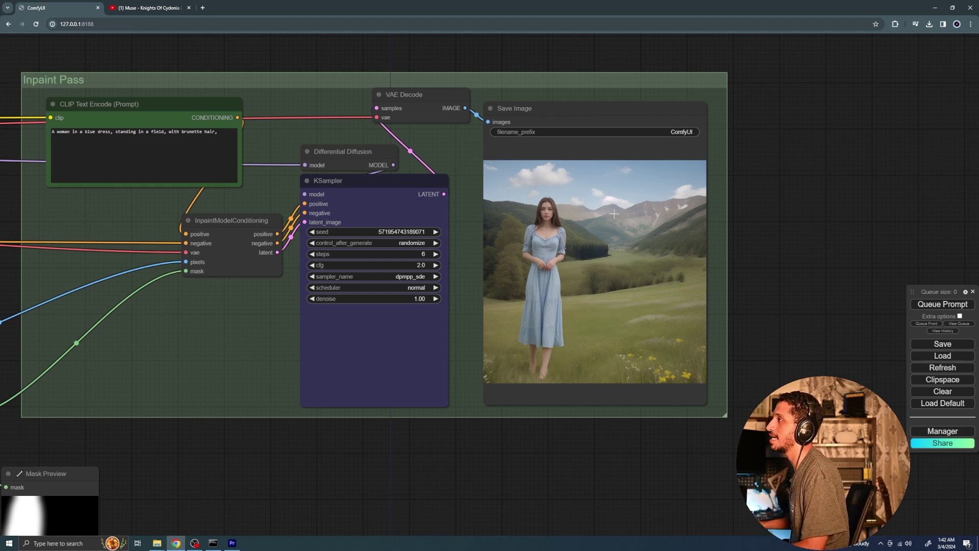
scroll(536, 312, down, 1)
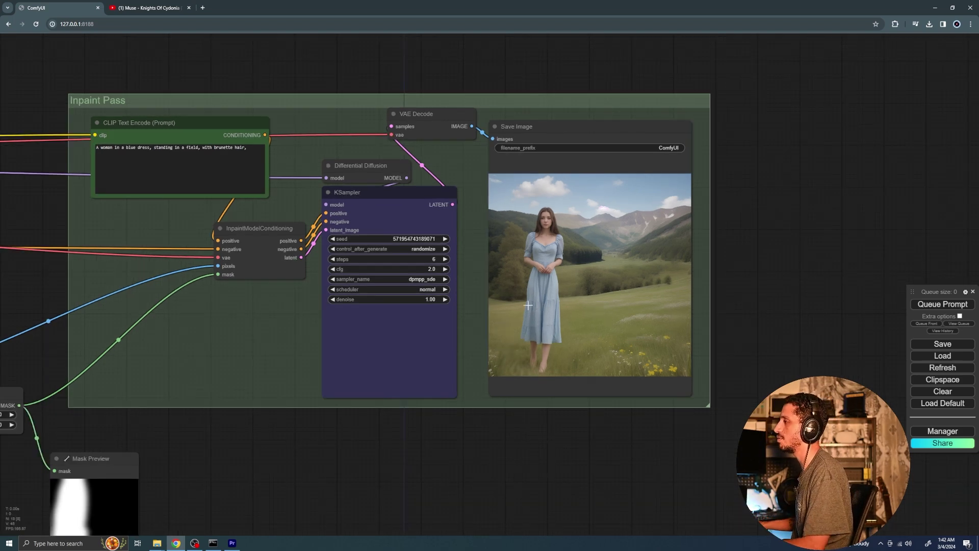